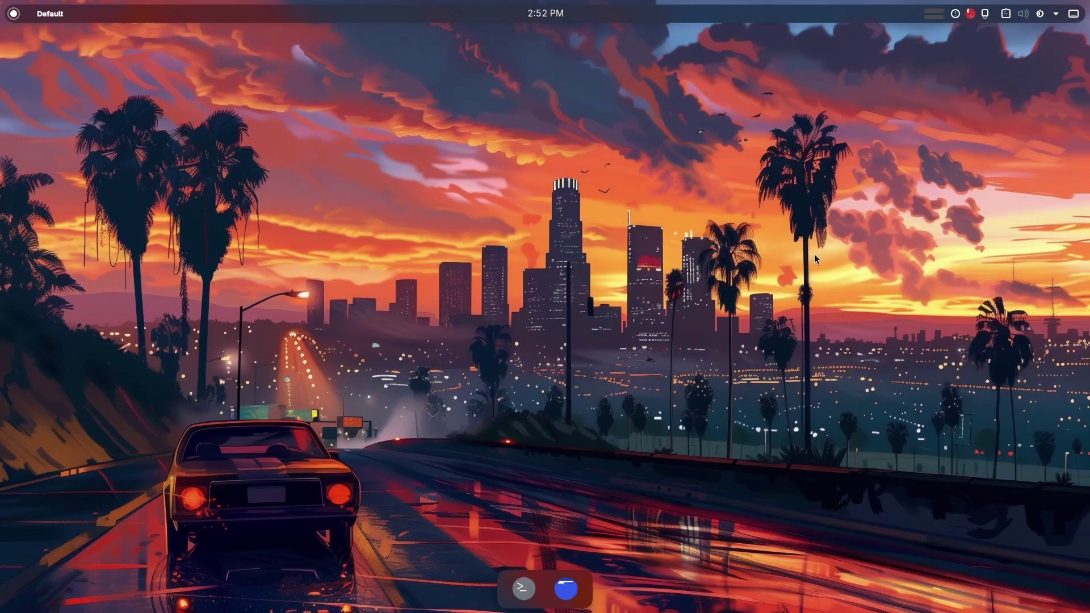
- Install the obs-studio package in a new terminal with sudo pacman -S obs-studio
{"action": "left_click", "coordinate": [1025, 14]}
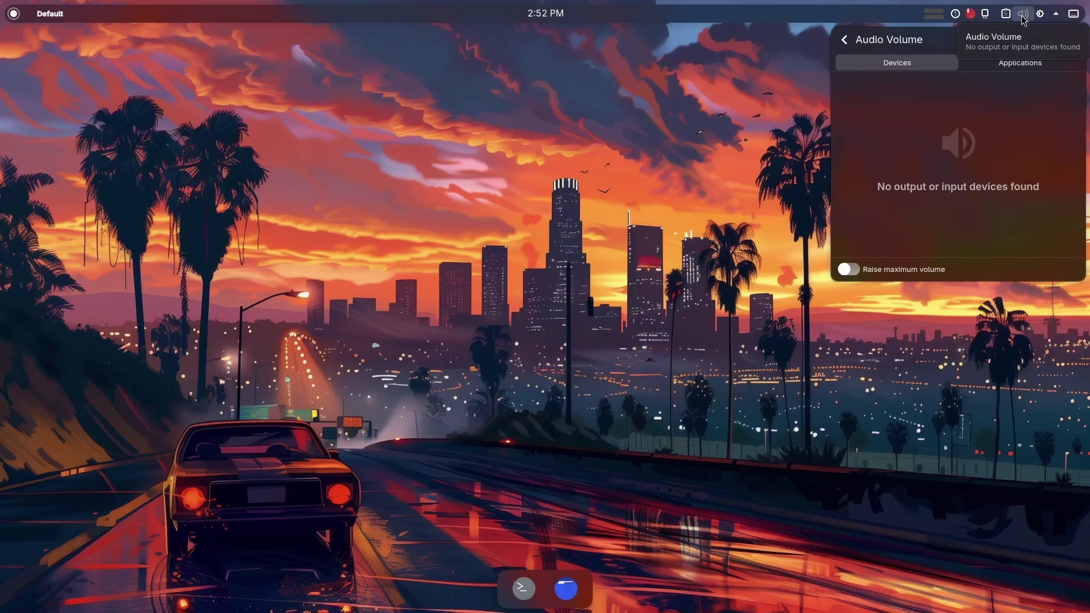
{"action": "left_click", "coordinate": [1024, 17]}
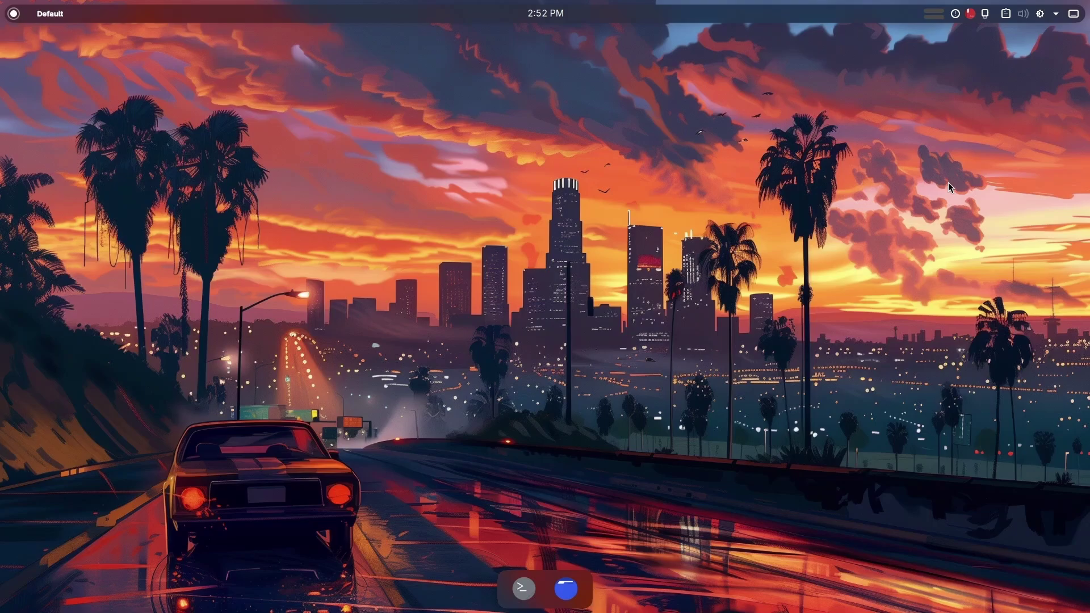
{"action": "key", "text": "ctrl+alt+t"}
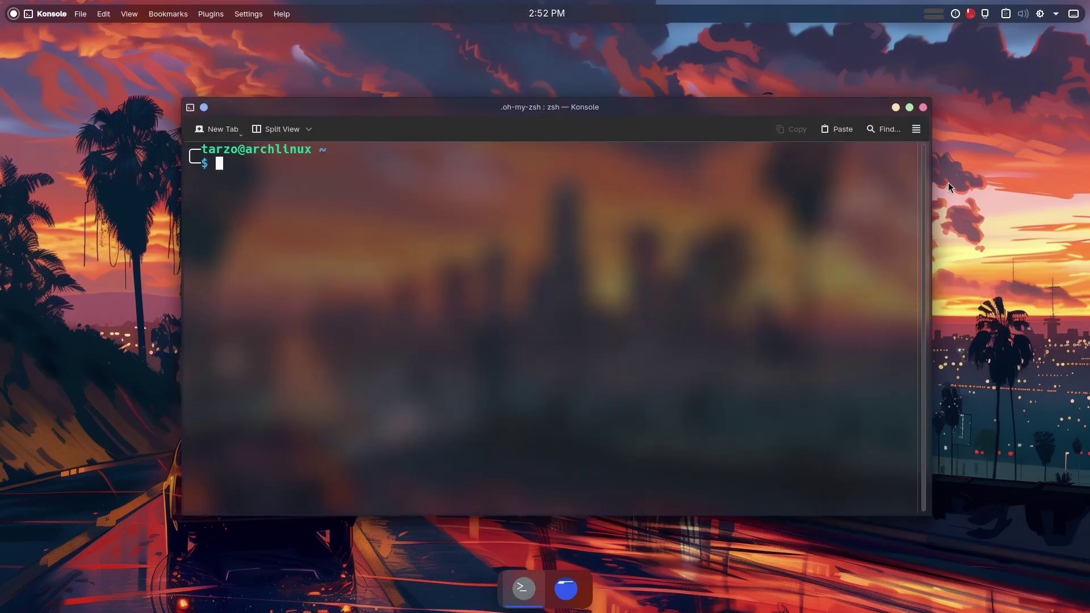
{"action": "type", "text": "sudoi"}
{"action": "key", "text": "BackSpace"}
{"action": "key", "text": "BackSpace"}
{"action": "type", "text": "pacma"}
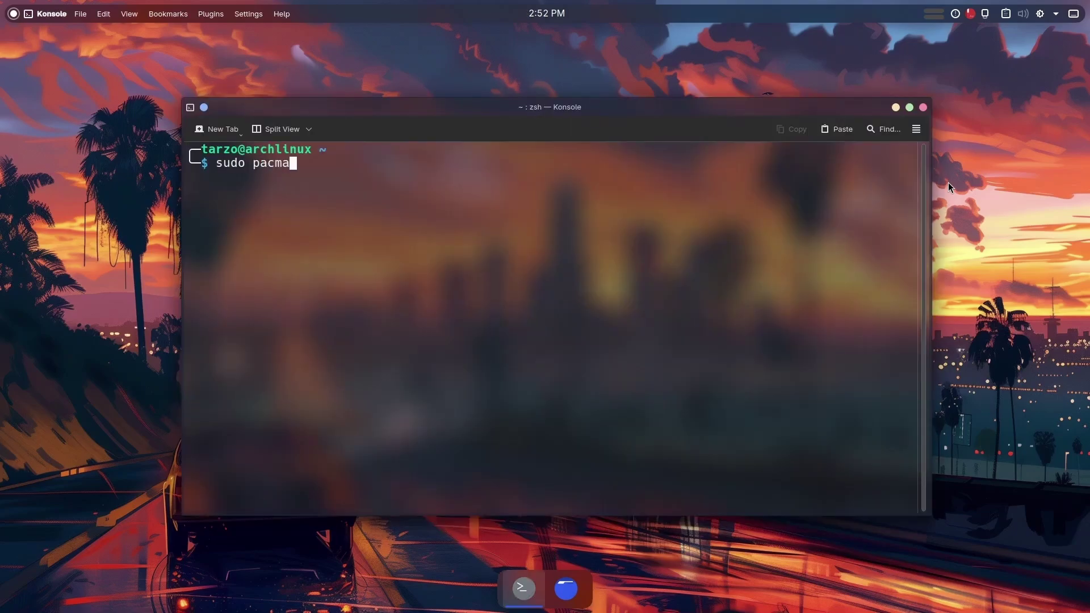
{"action": "type", "text": "n -S obs-studio"}
{"action": "key", "text": "Return"}
{"action": "key", "text": "Return"}
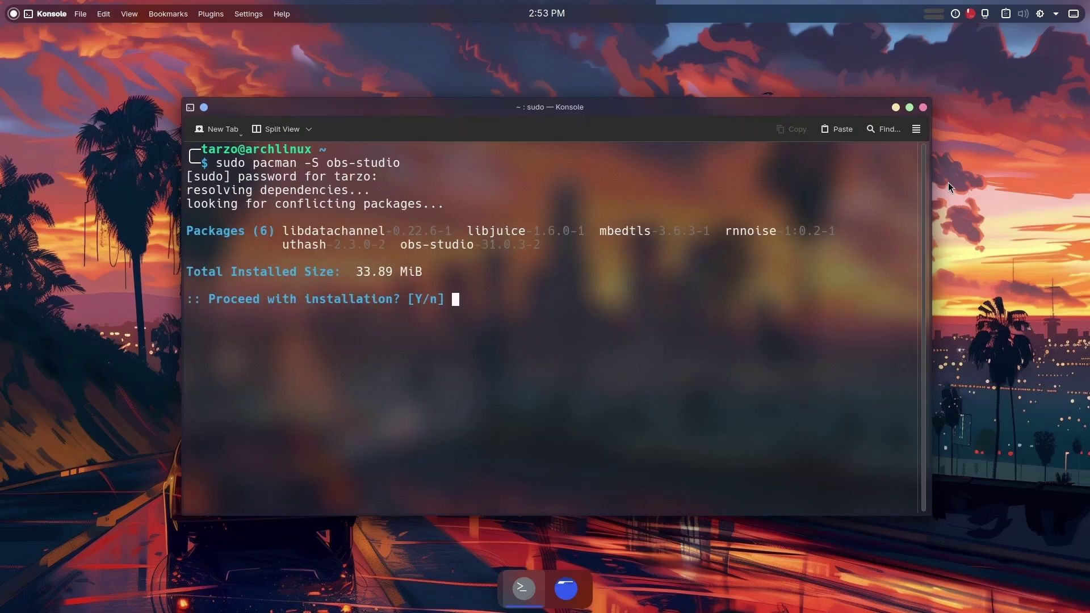
- Clear the terminal, confirm the package install, and launch OBS Studio from the launcher
{"action": "key", "text": "Return"}
{"action": "key", "text": "ctrl+l"}
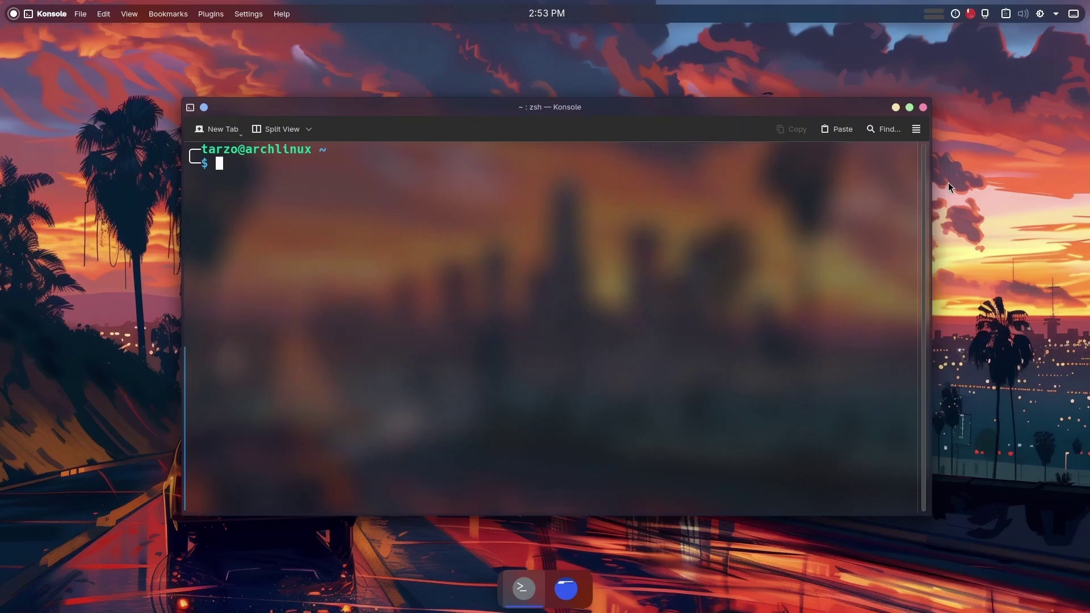
{"action": "key", "text": "super"}
{"action": "type", "text": "obs"}
{"action": "key", "text": "Return"}
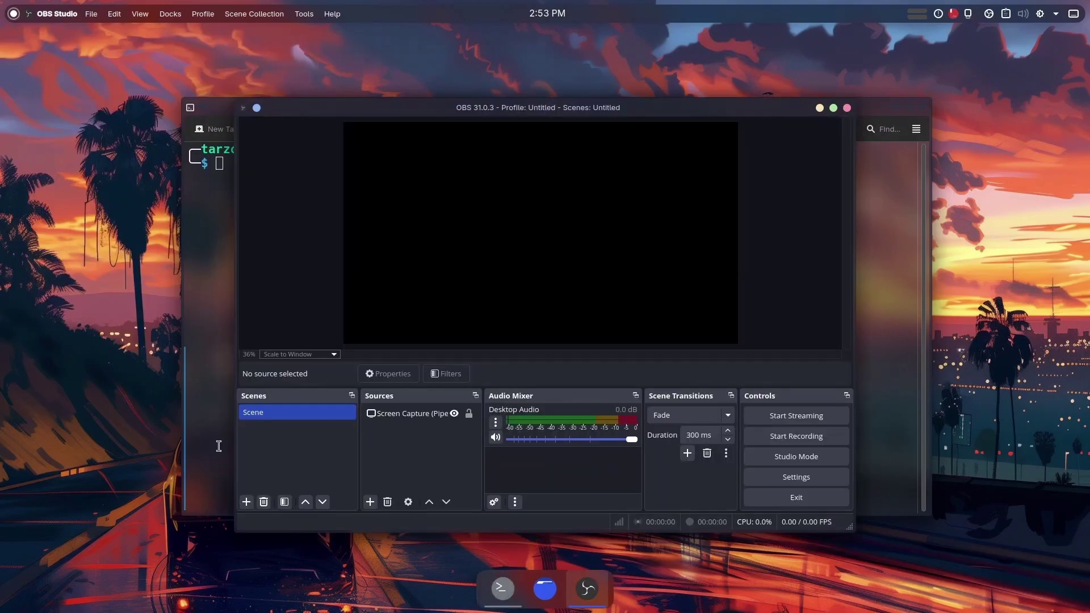
- Remove the Screen Capture (PipeWire) source from the scene
{"action": "left_click", "coordinate": [401, 414]}
{"action": "right_click", "coordinate": [401, 413]}
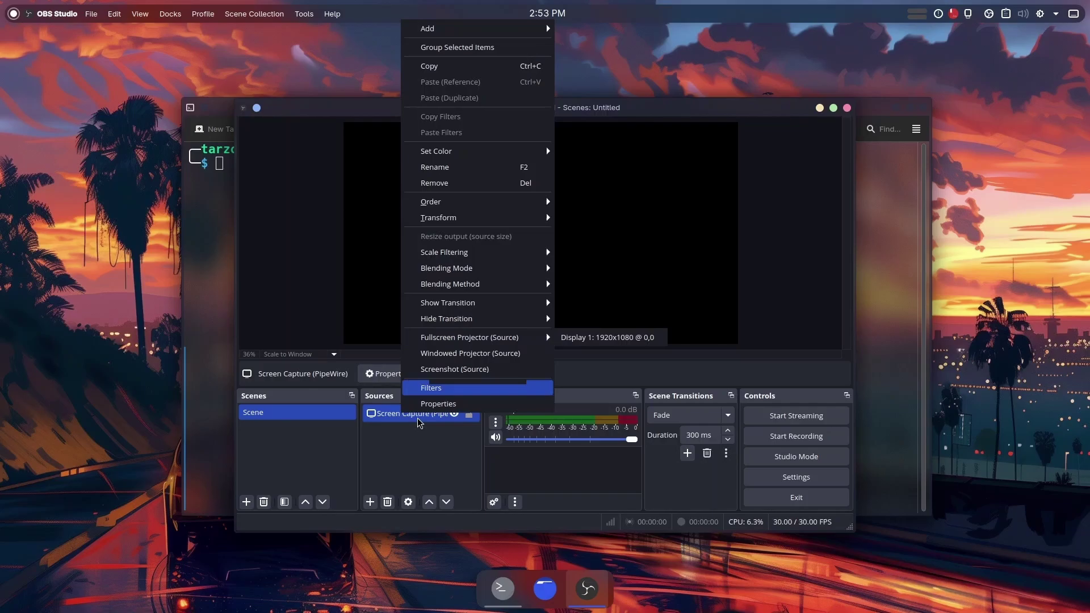
{"action": "left_click", "coordinate": [413, 425]}
{"action": "left_click", "coordinate": [597, 321]}
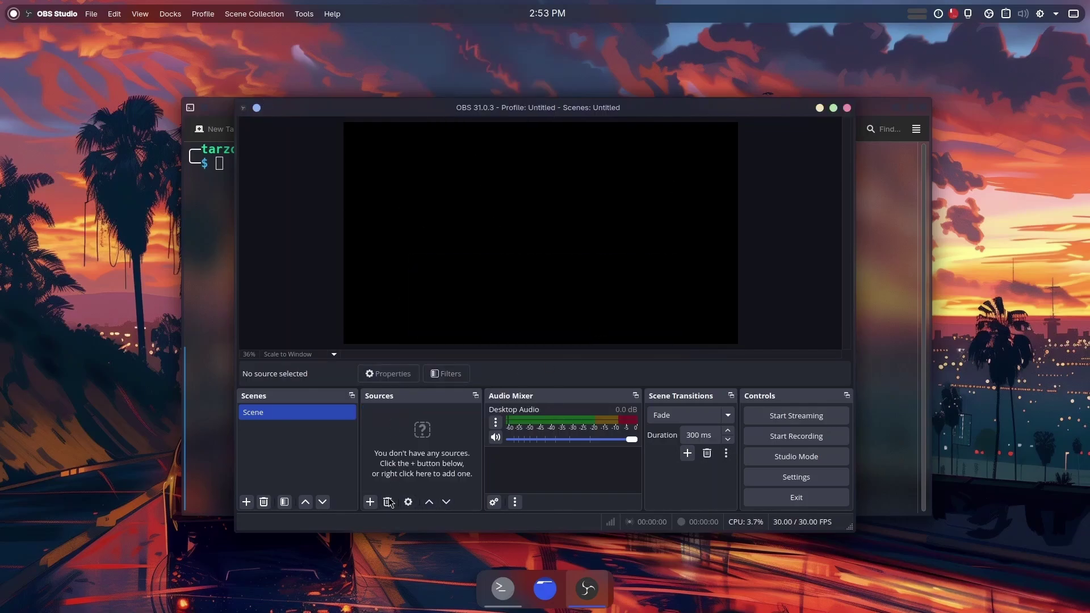
- Add a Display Capture (XSHM) source with its default name
{"action": "left_click", "coordinate": [368, 503]}
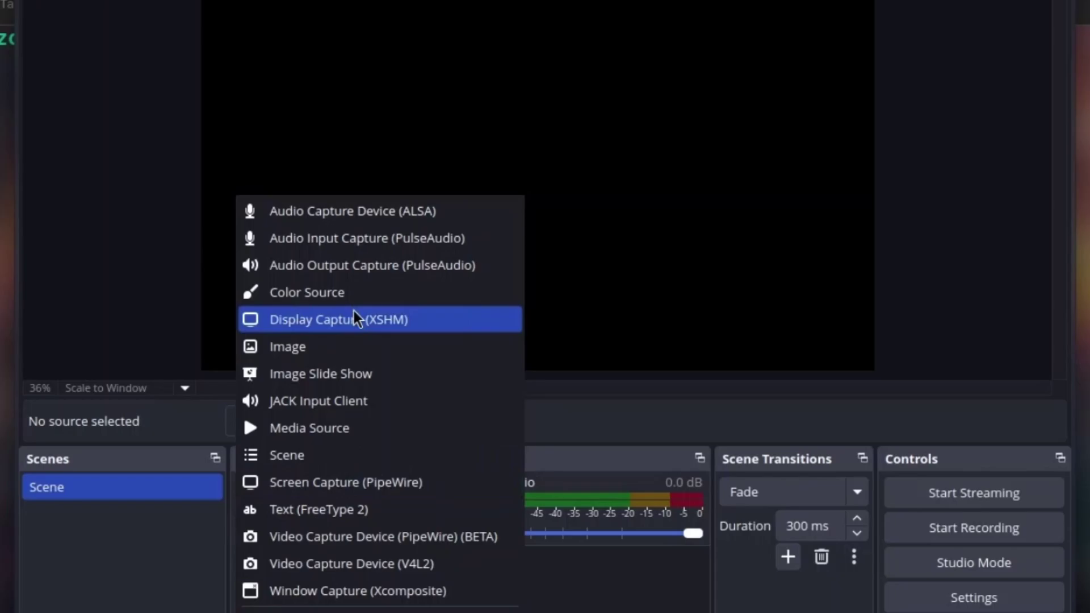
{"action": "left_click", "coordinate": [354, 322]}
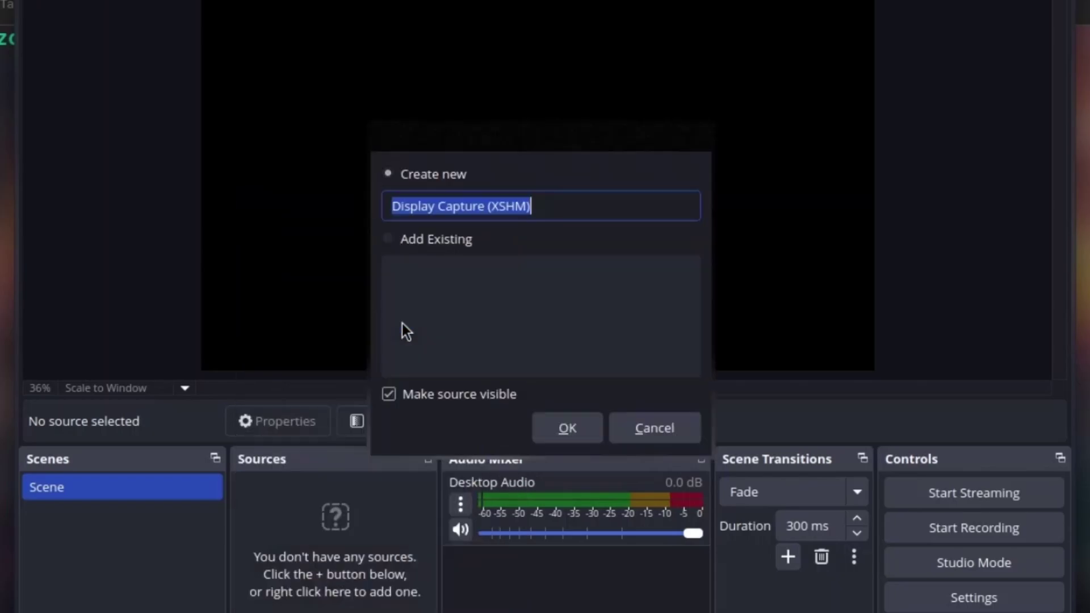
{"action": "left_click", "coordinate": [563, 427]}
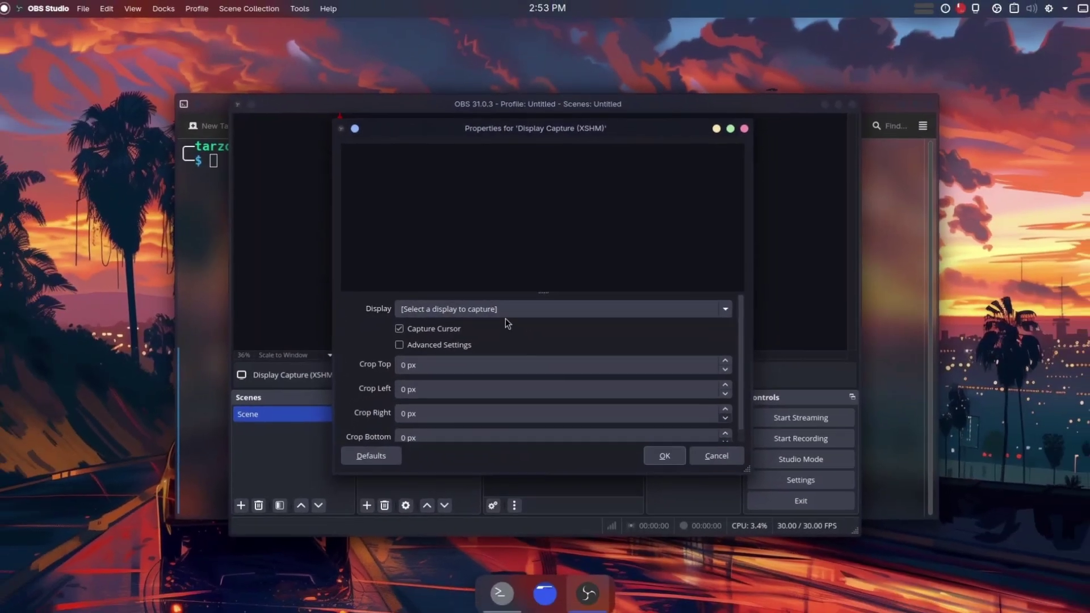
- Set the XSHM capture to display Virtual-1 with Capture Cursor on, and apply
{"action": "left_click", "coordinate": [503, 312]}
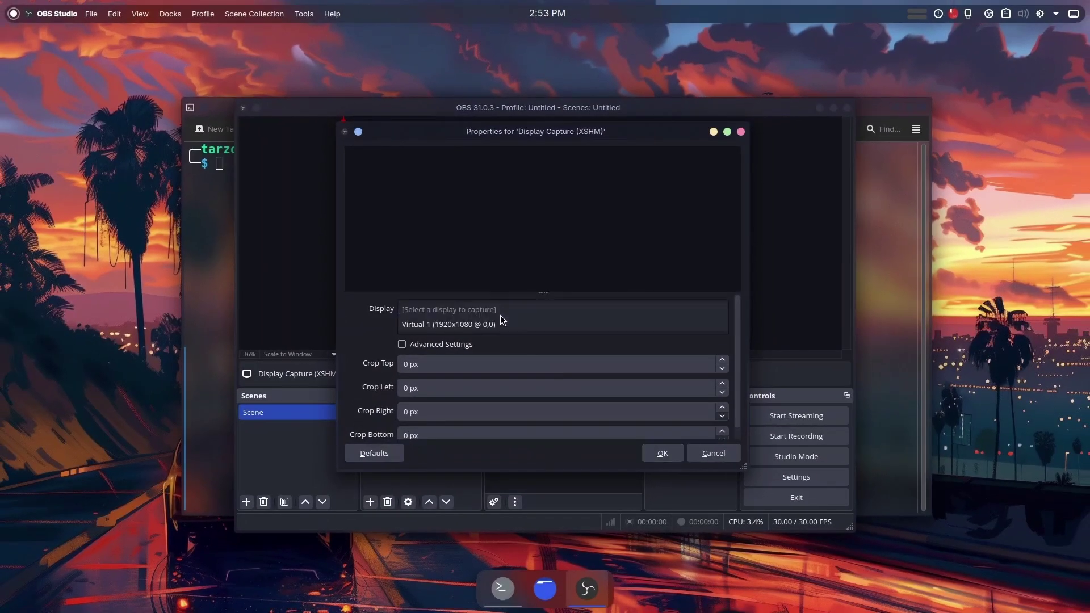
{"action": "left_click", "coordinate": [484, 325]}
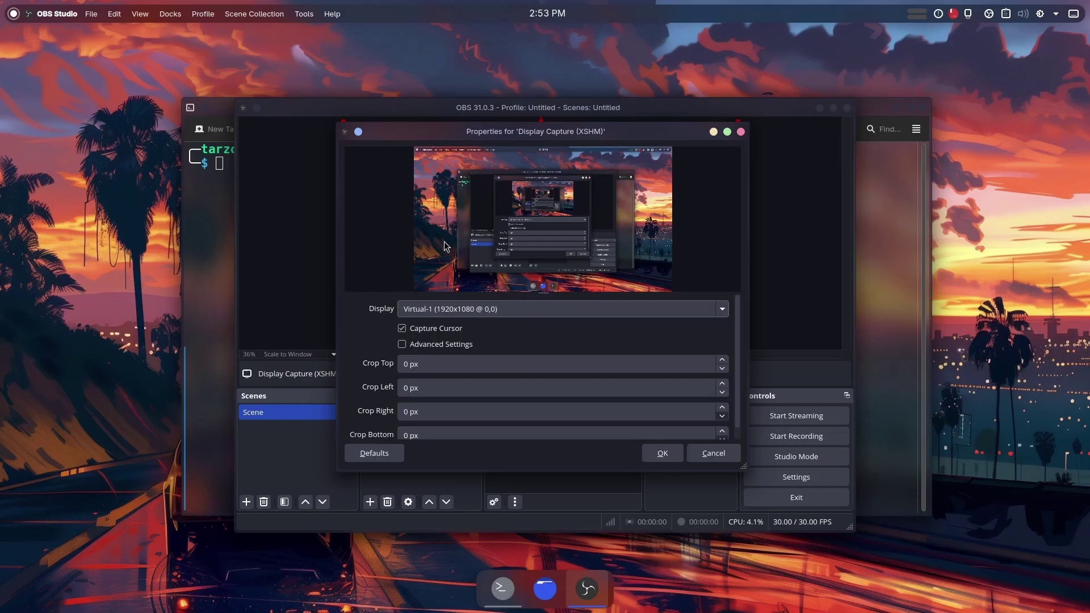
{"action": "left_click", "coordinate": [402, 328]}
{"action": "scroll", "coordinate": [392, 340], "scroll_direction": "down", "scroll_amount": 1}
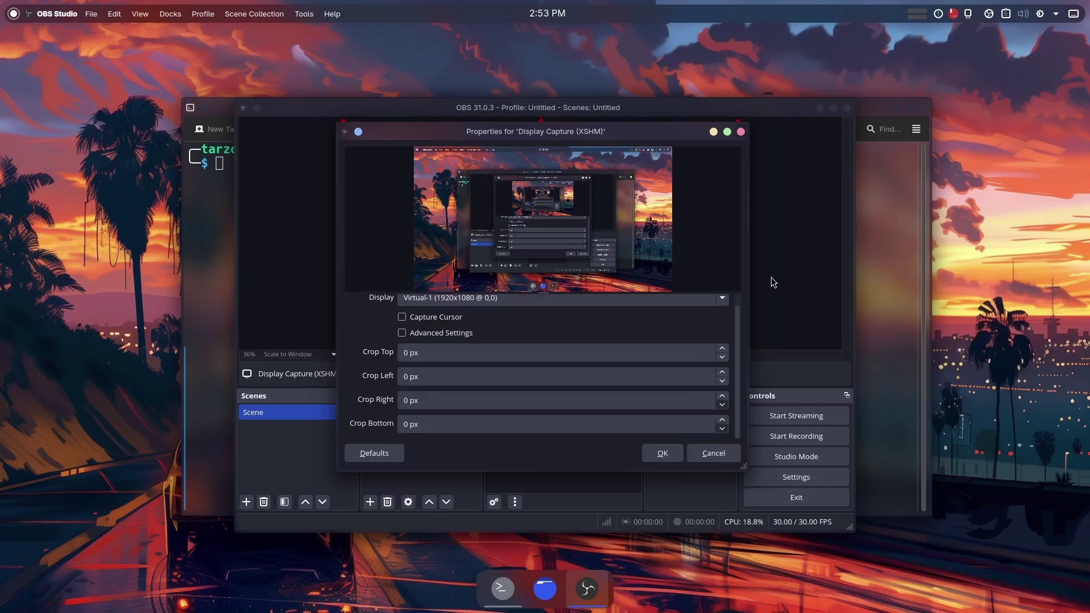
{"action": "left_click", "coordinate": [410, 317]}
{"action": "left_click", "coordinate": [419, 334]}
{"action": "scroll", "coordinate": [370, 352], "scroll_direction": "down", "scroll_amount": 1}
{"action": "scroll", "coordinate": [372, 352], "scroll_direction": "up", "scroll_amount": 2}
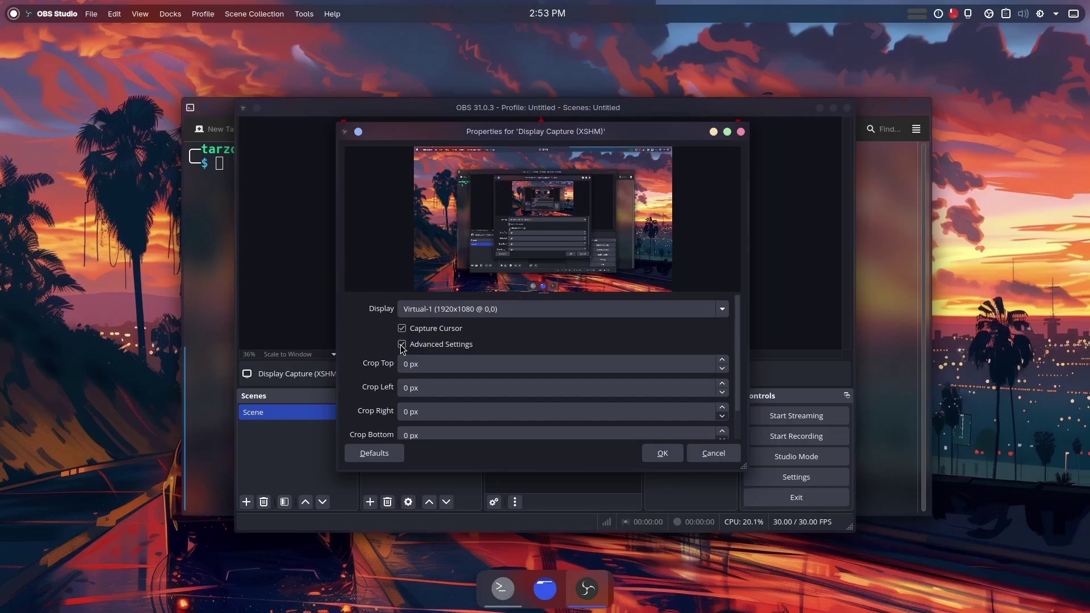
{"action": "left_click", "coordinate": [418, 347]}
{"action": "left_click", "coordinate": [662, 453]}
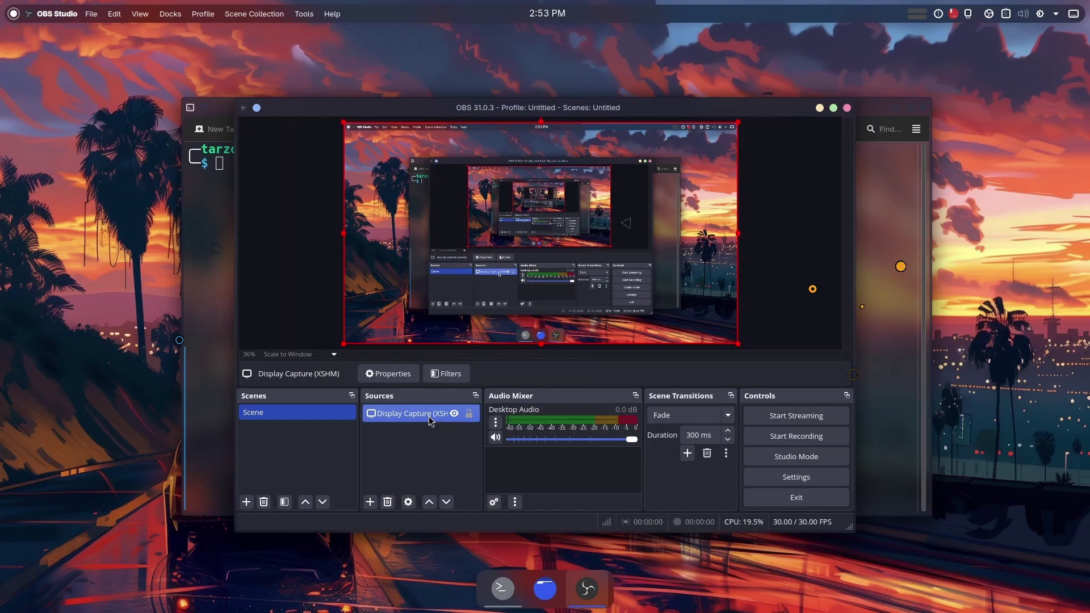
- Remove the Display Capture (XSHM) source from the scene
{"action": "right_click", "coordinate": [428, 417]}
{"action": "left_click", "coordinate": [483, 182]}
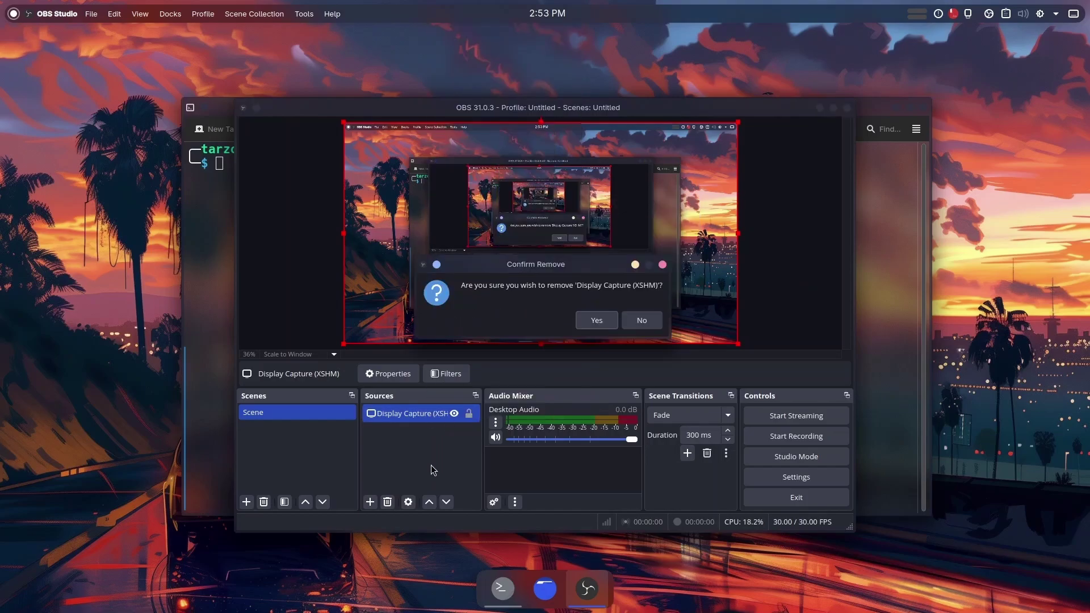
{"action": "left_click", "coordinate": [413, 414]}
{"action": "left_click", "coordinate": [596, 323]}
- Add a new Screen Capture (PipeWire) source and accept its default properties
{"action": "left_click", "coordinate": [370, 503]}
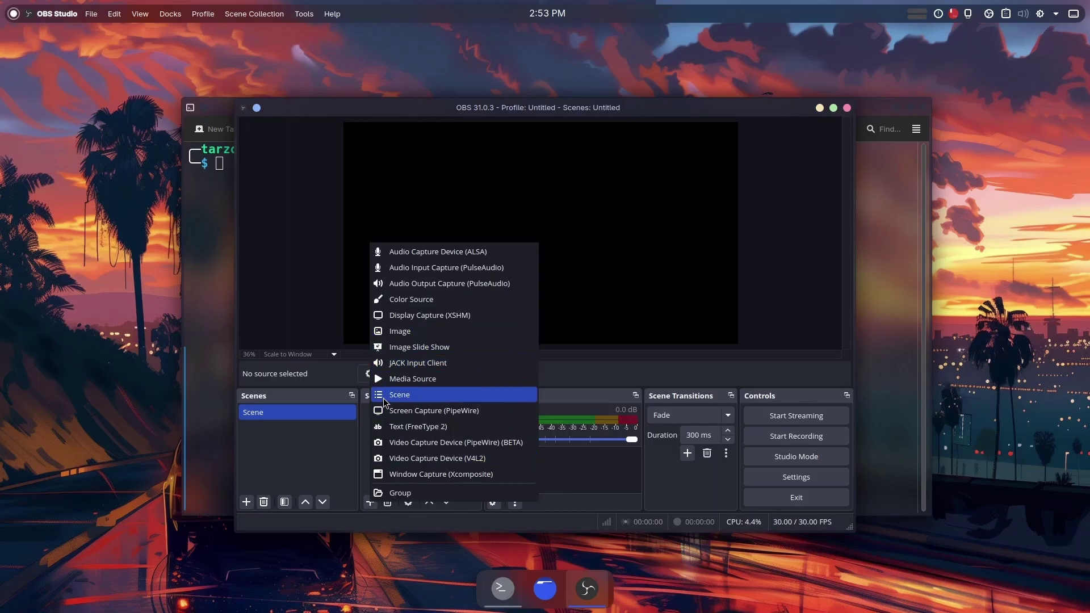
{"action": "left_click", "coordinate": [427, 416]}
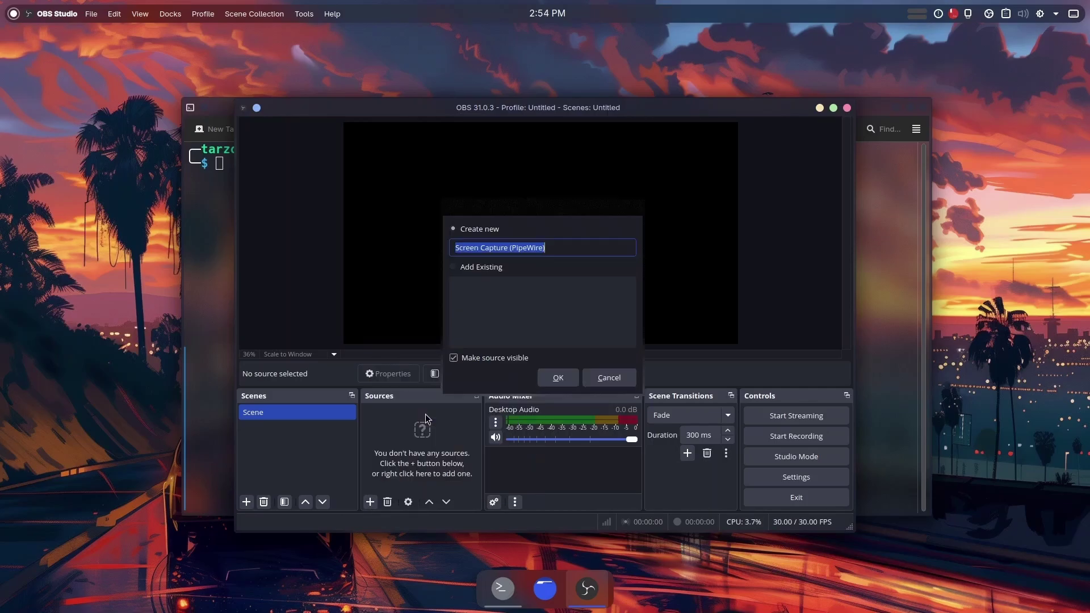
{"action": "left_click", "coordinate": [558, 378]}
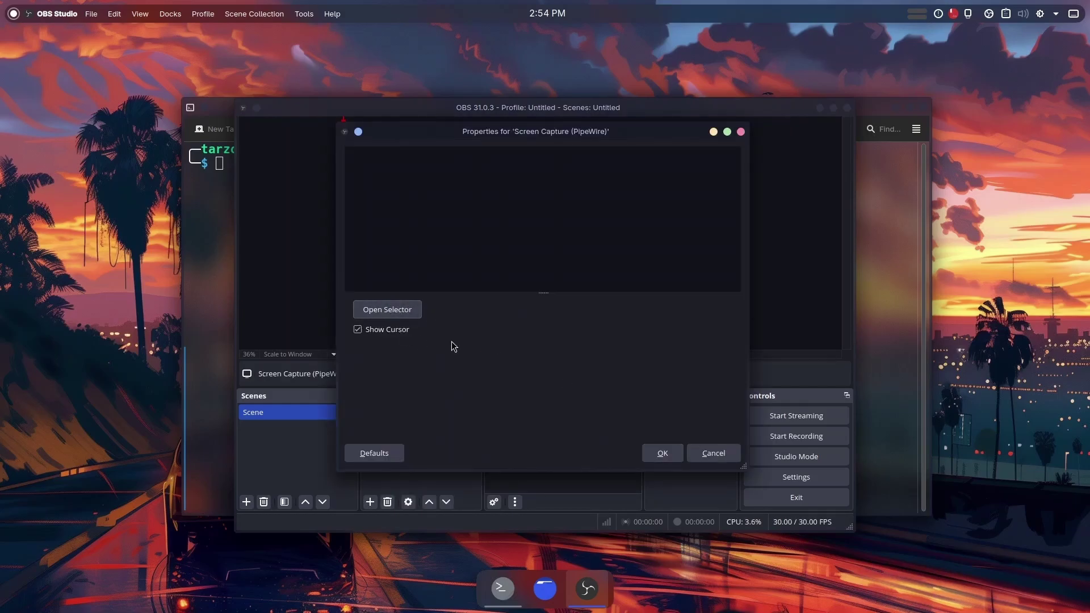
{"action": "left_click", "coordinate": [662, 453]}
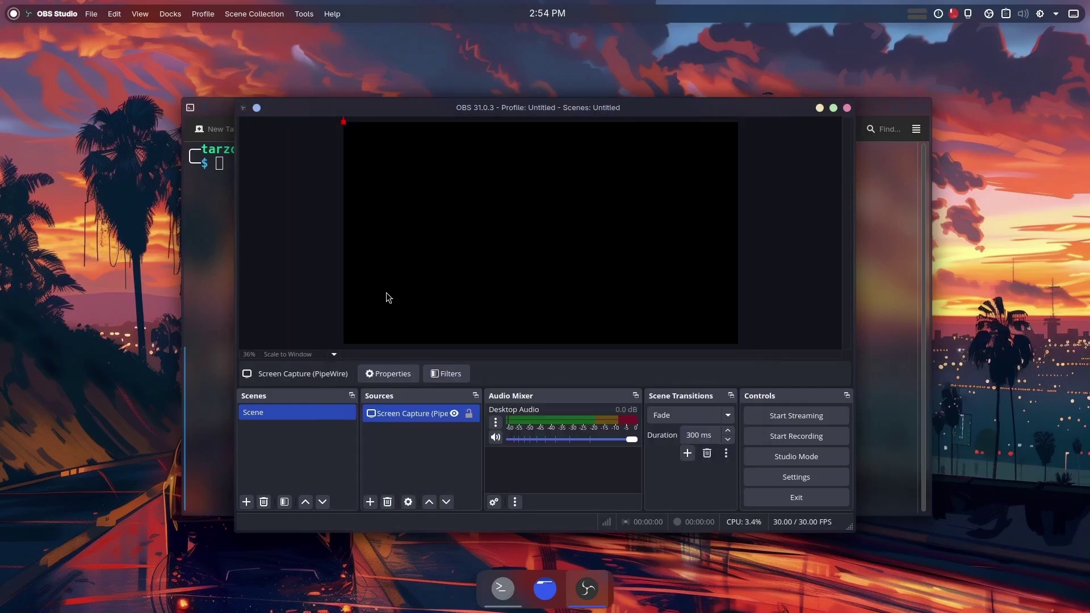
- Close OBS and run sudo pacman -S pipewire wireplumber xdg-desktop-portal xdg-desktop-portal-kde
{"action": "left_click", "coordinate": [846, 109]}
{"action": "type", "text": "sudo pacman"}
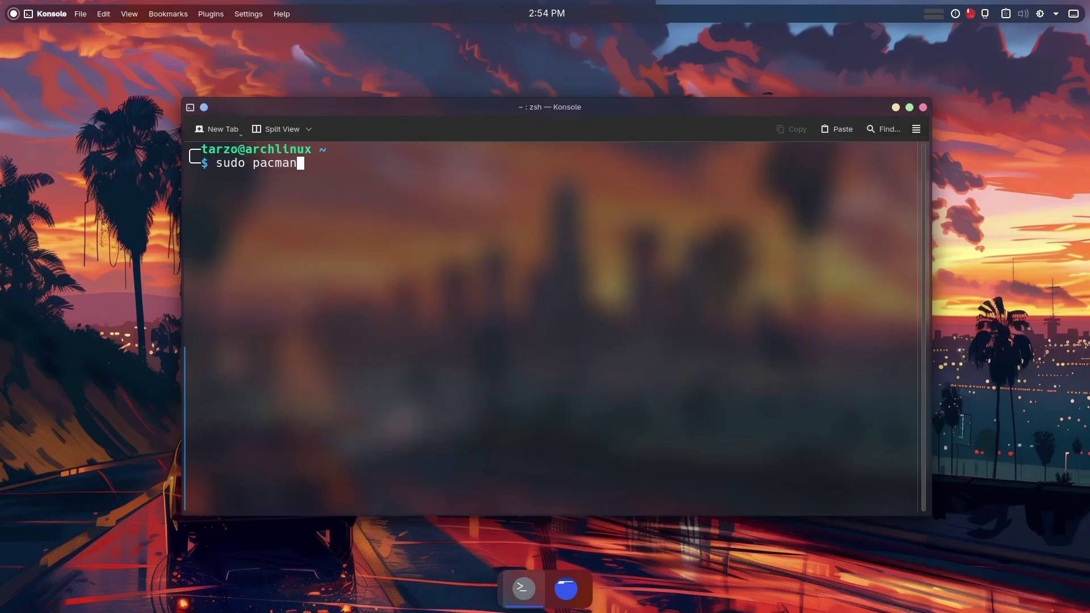
{"action": "type", "text": " -S pipewire wireplumber"}
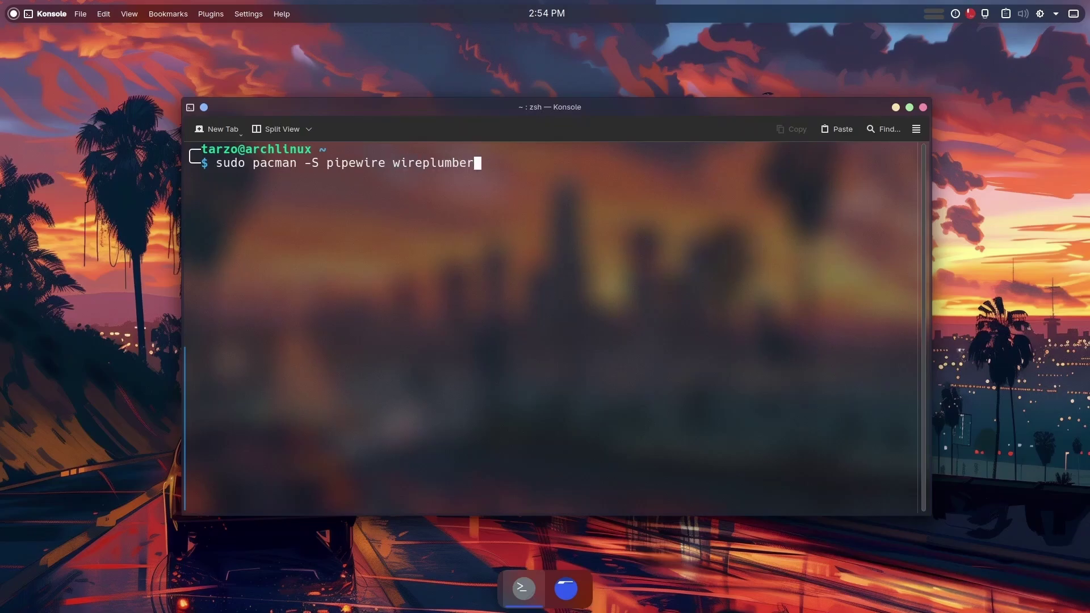
{"action": "type", "text": " xdg-desktop"}
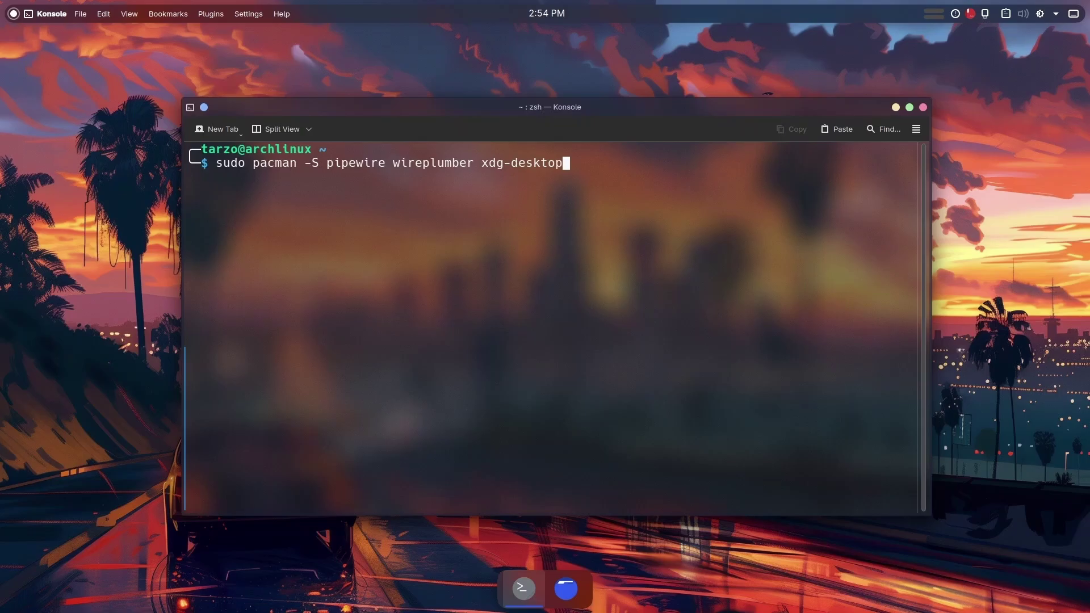
{"action": "type", "text": "-portal xdg-desktop-portal"}
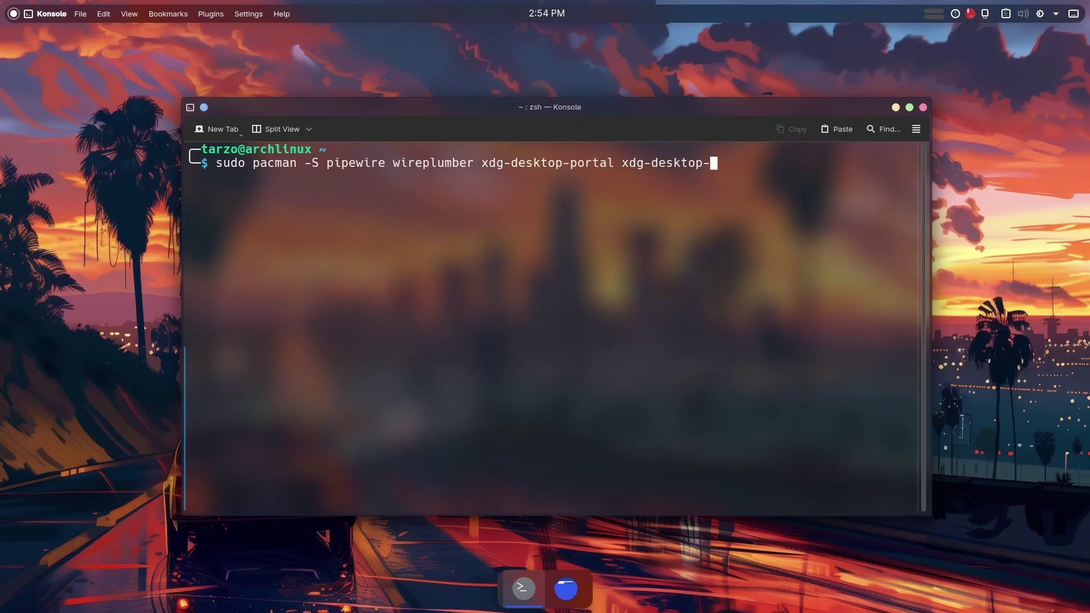
{"action": "type", "text": "-kde"}
{"action": "key", "text": "BackSpace"}
{"action": "key", "text": "BackSpace"}
{"action": "key", "text": "BackSpace"}
{"action": "type", "text": "gnome"}
{"action": "key", "text": "BackSpace"}
{"action": "key", "text": "BackSpace"}
{"action": "key", "text": "BackSpace"}
{"action": "key", "text": "BackSpace"}
{"action": "key", "text": "BackSpace"}
{"action": "type", "text": "hyprland"}
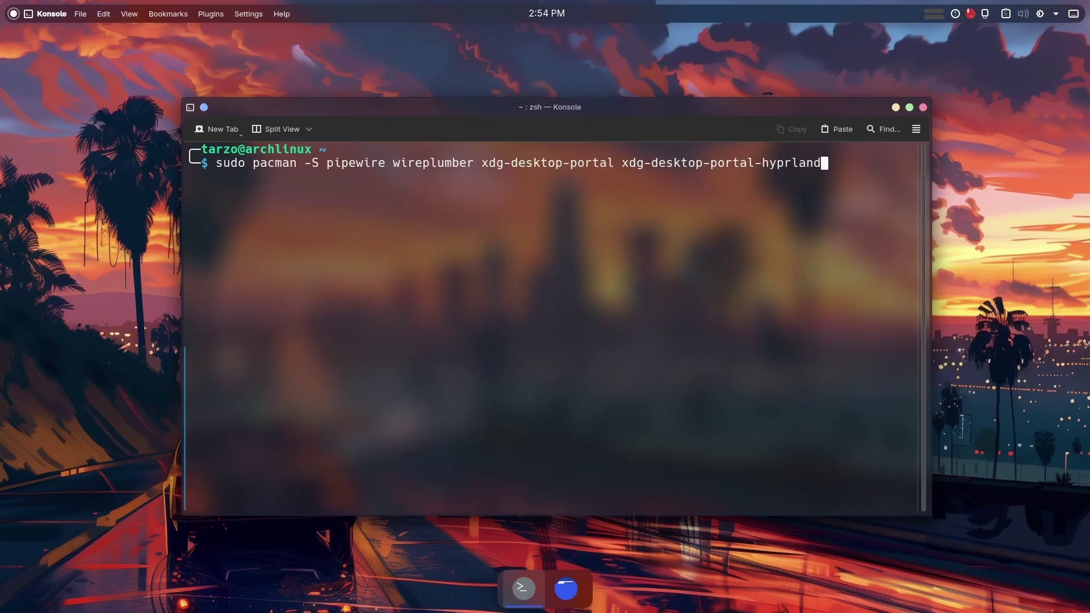
{"action": "key", "text": "BackSpace"}
{"action": "key", "text": "BackSpace"}
{"action": "key", "text": "BackSpace"}
{"action": "key", "text": "BackSpace"}
{"action": "key", "text": "BackSpace"}
{"action": "key", "text": "BackSpace"}
{"action": "key", "text": "BackSpace"}
{"action": "key", "text": "BackSpace"}
{"action": "type", "text": "kde"}
{"action": "key", "text": "Return"}
{"action": "key", "text": "Return"}
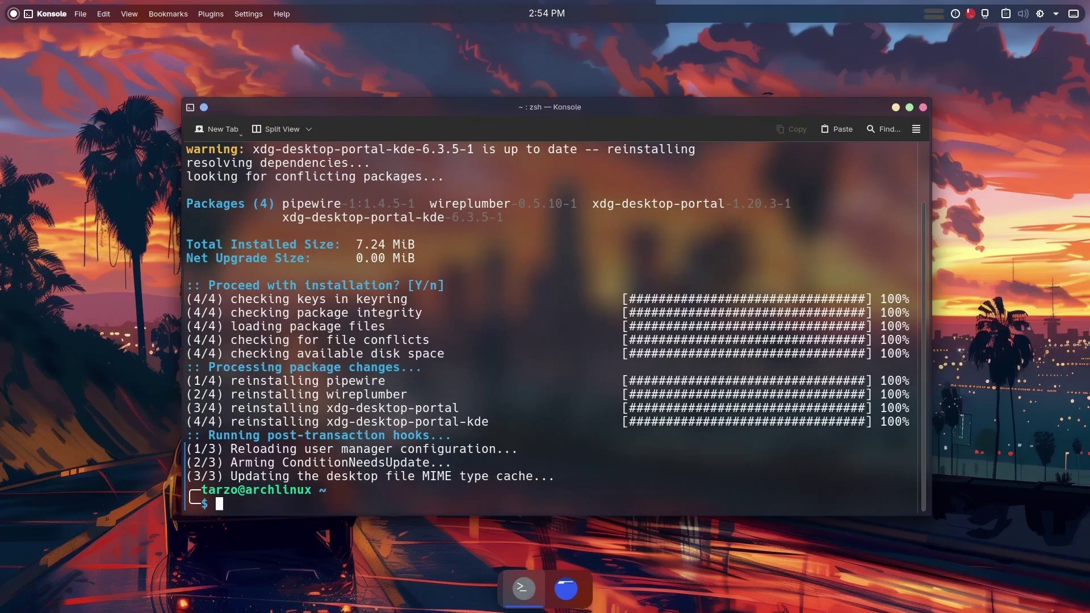
- Search the repositories with sudo pacman -Ss xdg-desktop-portal
{"action": "type", "text": "su"}
{"action": "key", "text": "ctrl+l"}
{"action": "type", "text": "do pacman -Ss"}
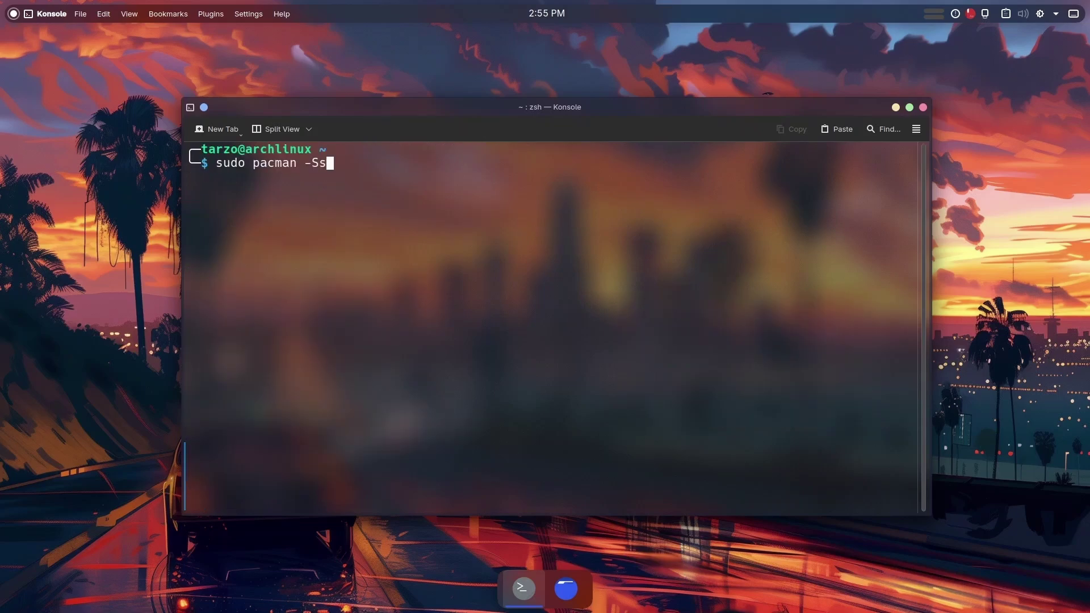
{"action": "type", "text": " xdg-desktop-portal"}
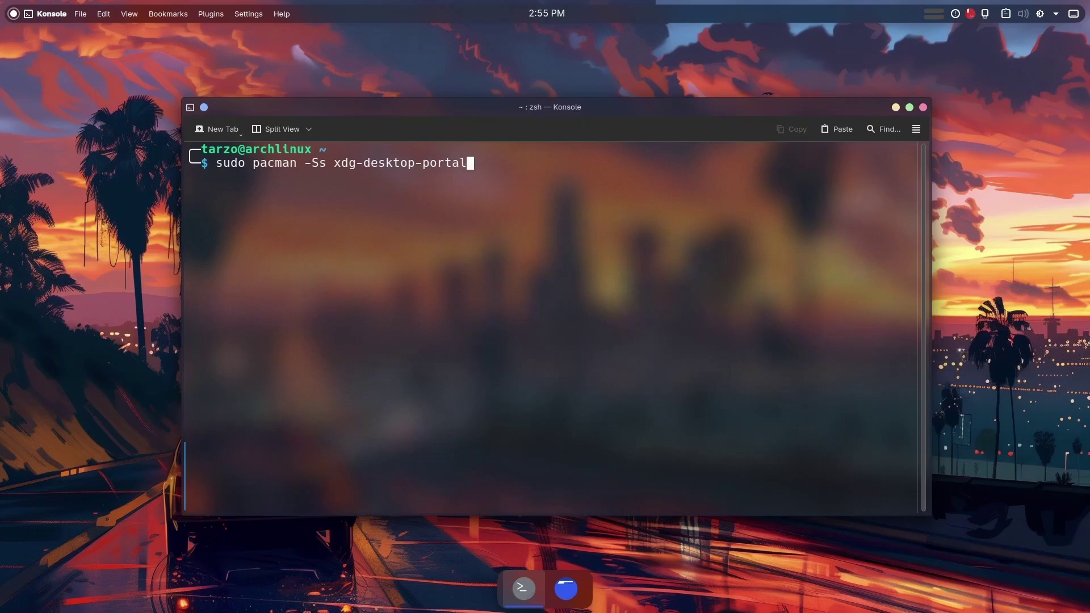
{"action": "key", "text": "Return"}
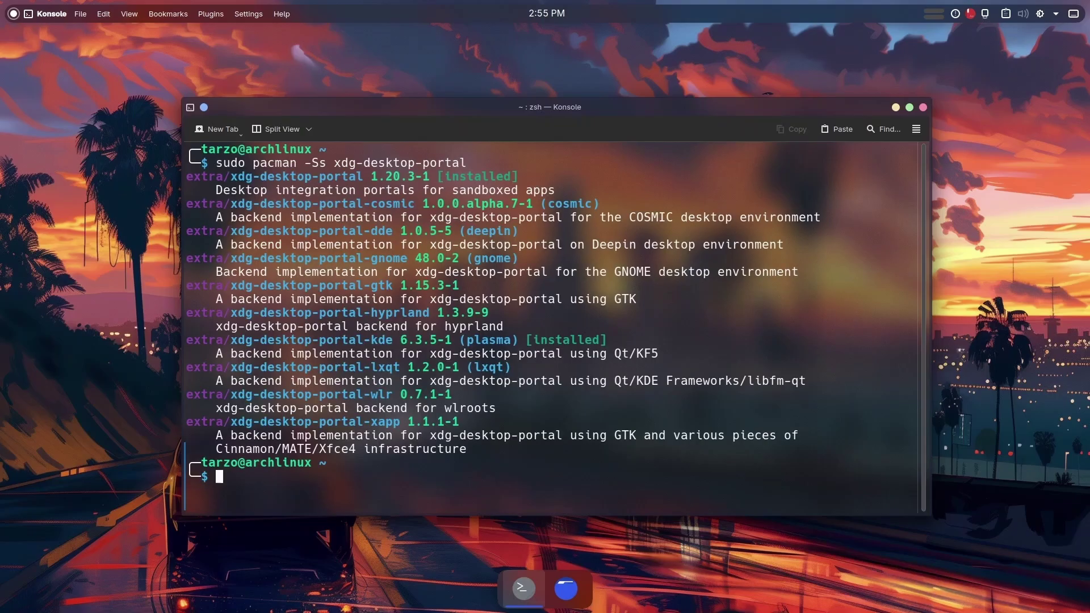
- Highlight the dde, kde, wlroots and Cinnamon/MATE/Xfce4 portal backends in the results
{"action": "double_click", "coordinate": [386, 231]}
{"action": "left_click", "coordinate": [387, 232]}
{"action": "double_click", "coordinate": [389, 340]}
{"action": "left_click", "coordinate": [389, 340]}
{"action": "left_click_drag", "start_coordinate": [216, 407], "coordinate": [417, 408]}
{"action": "left_click", "coordinate": [440, 406]}
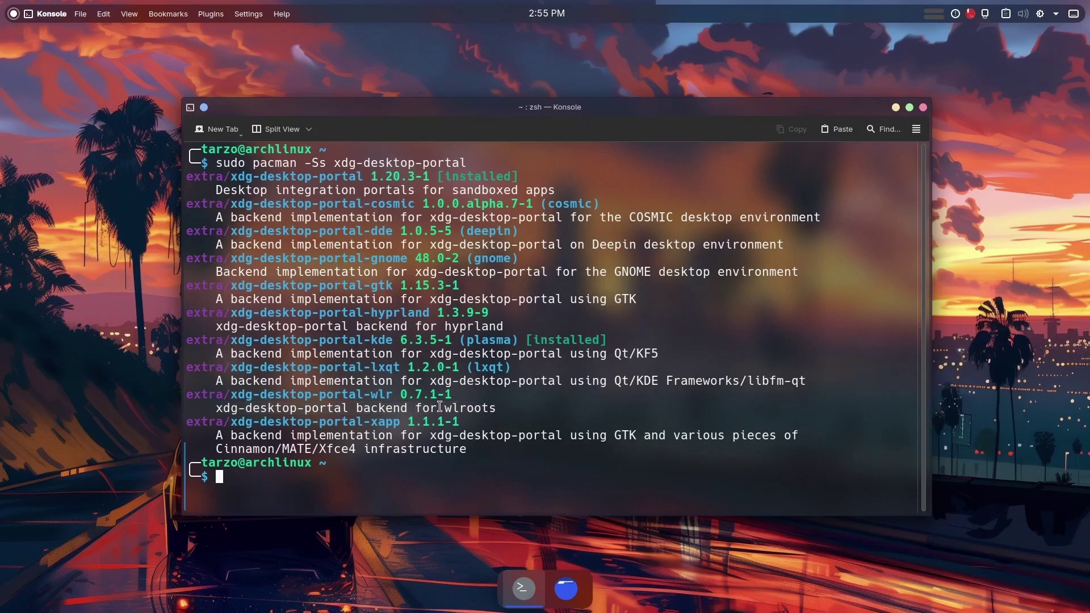
{"action": "left_click", "coordinate": [388, 391]}
{"action": "left_click", "coordinate": [380, 426]}
{"action": "left_click_drag", "start_coordinate": [216, 448], "coordinate": [467, 448]}
{"action": "left_click", "coordinate": [467, 448]}
- Clear the terminal and enable the pipewire user service with systemctl --user enable --now
{"action": "type", "text": "clear"}
{"action": "key", "text": "Return"}
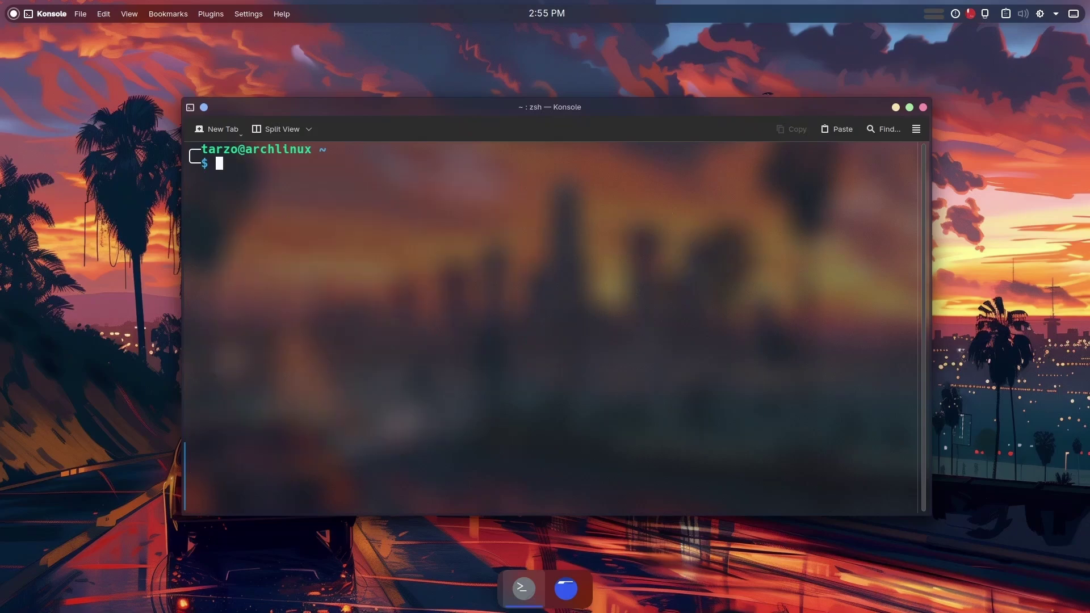
{"action": "type", "text": "systemctl --user"}
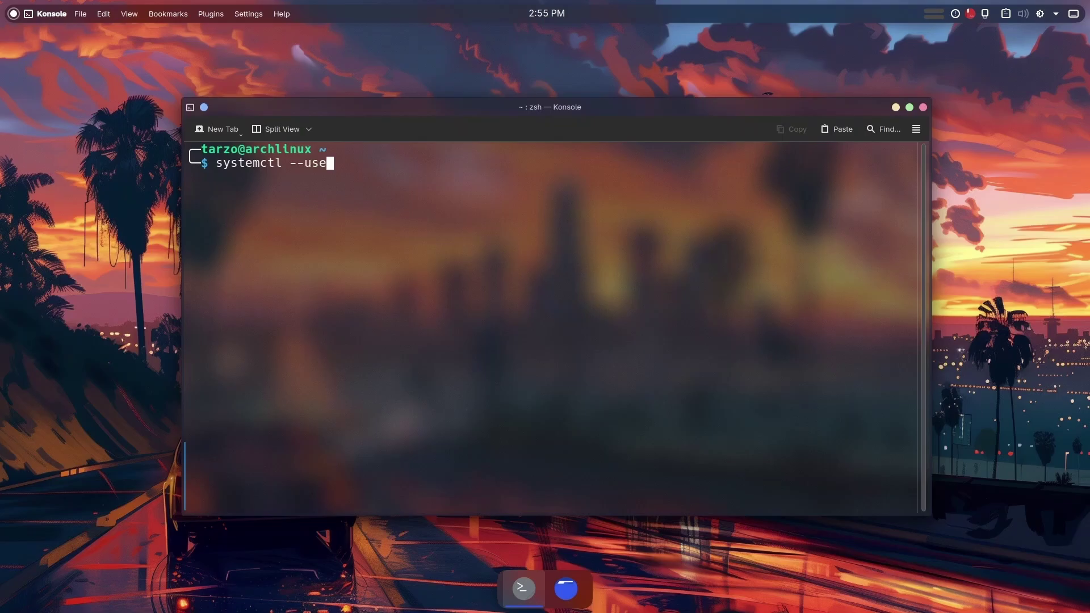
{"action": "type", "text": " enable pipewier"}
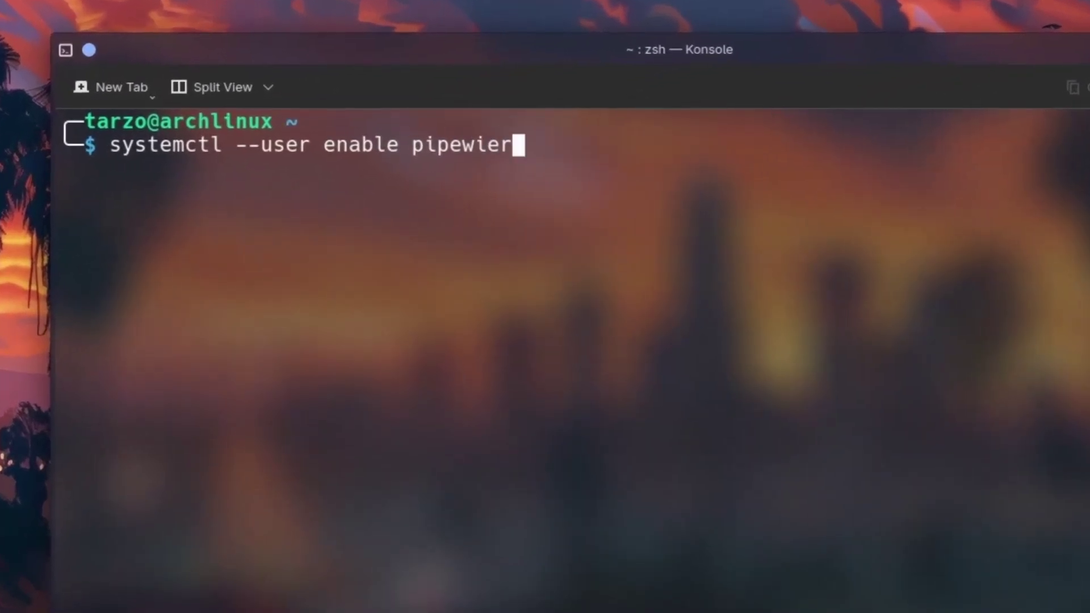
{"action": "key", "text": "BackSpace"}
{"action": "key", "text": "BackSpace"}
{"action": "type", "text": "re"}
{"action": "key", "text": "Return"}
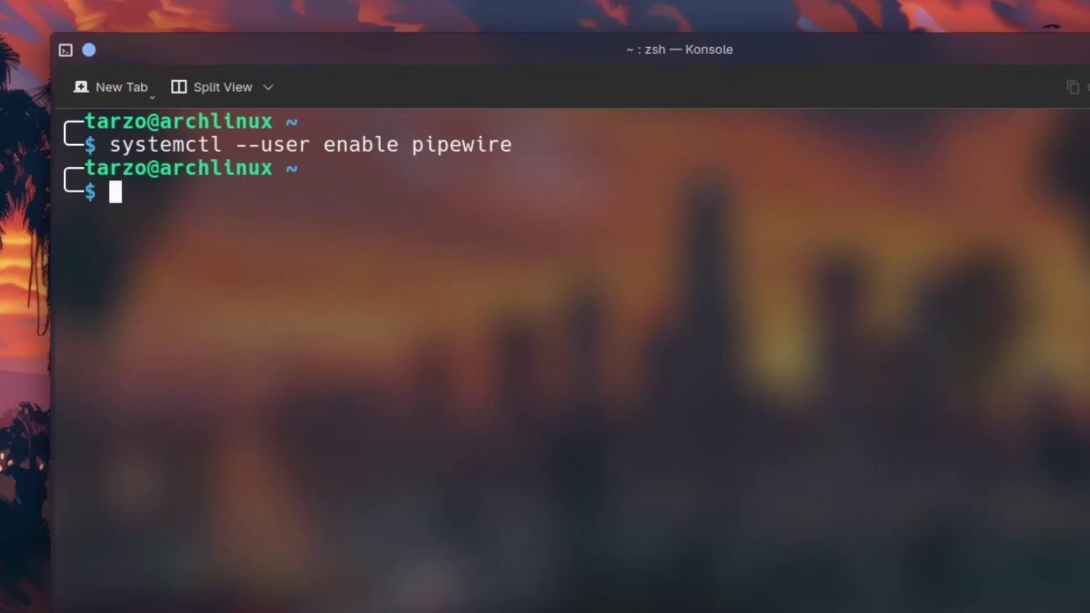
{"action": "key", "text": "Up"}
{"action": "key", "text": "Left"}
{"action": "key", "text": "Left"}
{"action": "key", "text": "Left"}
{"action": "key", "text": "Left"}
{"action": "key", "text": "Left"}
{"action": "key", "text": "Left"}
{"action": "key", "text": "Left"}
{"action": "key", "text": "Left"}
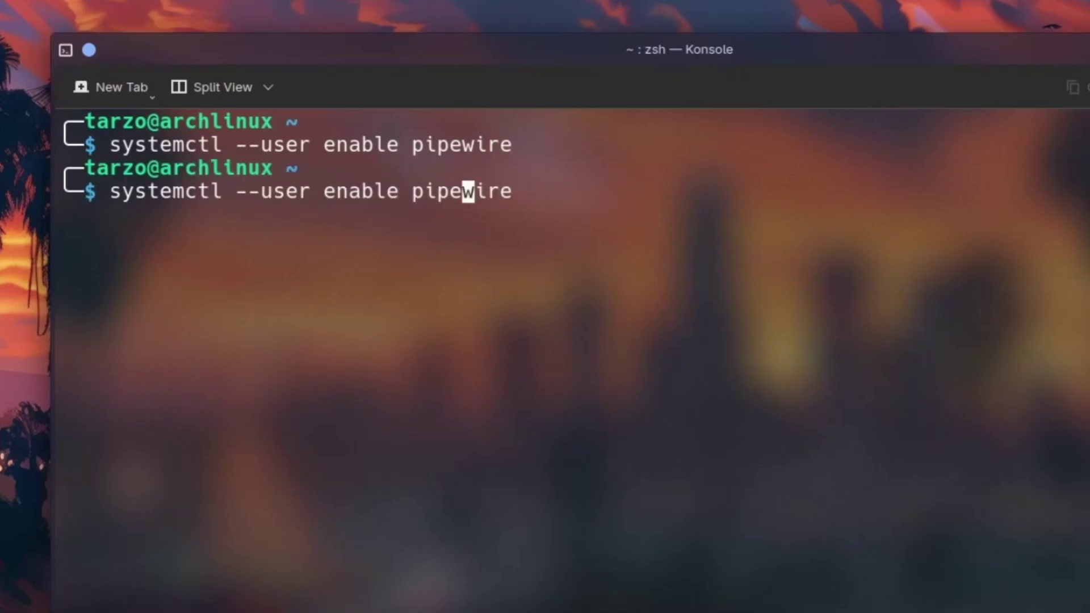
{"action": "type", "text": "--now"}
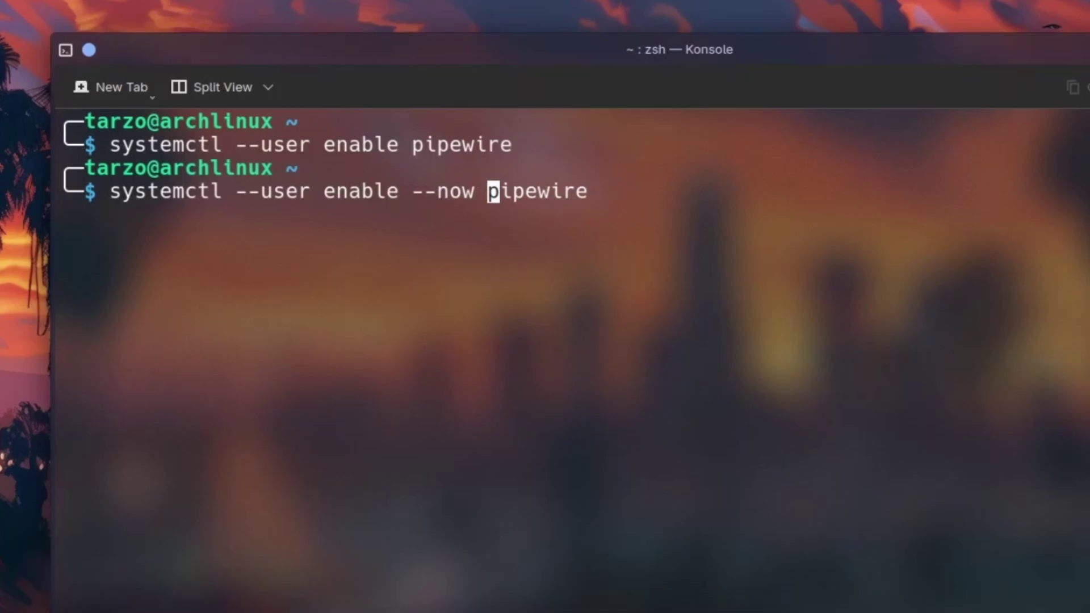
{"action": "key", "text": "Return"}
- Enable and start the wireplumber and pipewire-pulse user services with --now
{"action": "key", "text": "Up"}
{"action": "key", "text": "BackSpace"}
{"action": "key", "text": "BackSpace"}
{"action": "key", "text": "BackSpace"}
{"action": "key", "text": "BackSpace"}
{"action": "key", "text": "BackSpace"}
{"action": "key", "text": "BackSpace"}
{"action": "key", "text": "BackSpace"}
{"action": "key", "text": "BackSpace"}
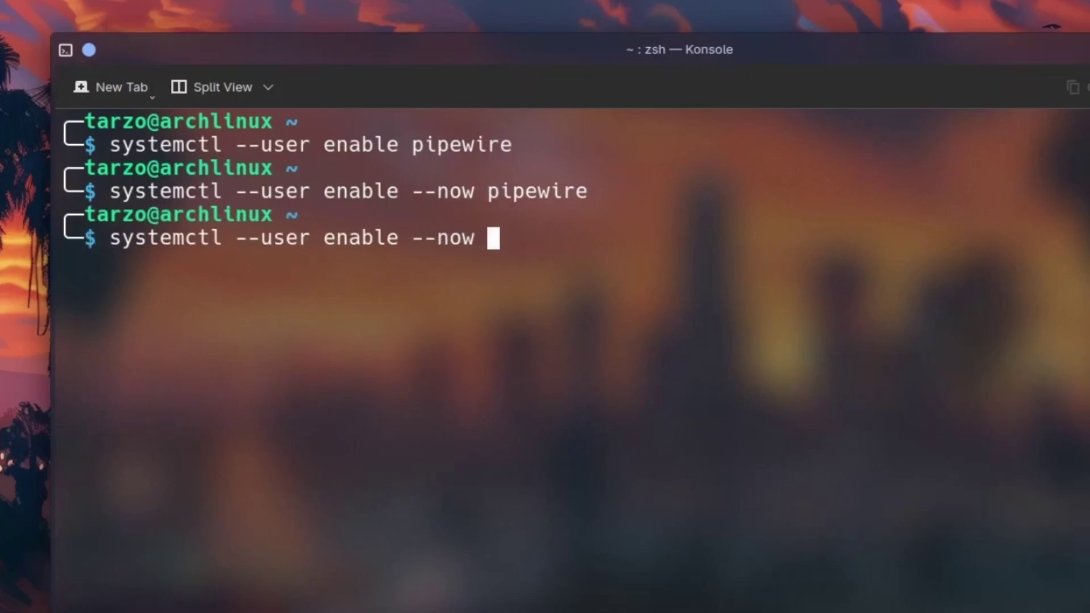
{"action": "type", "text": "wireplumber"}
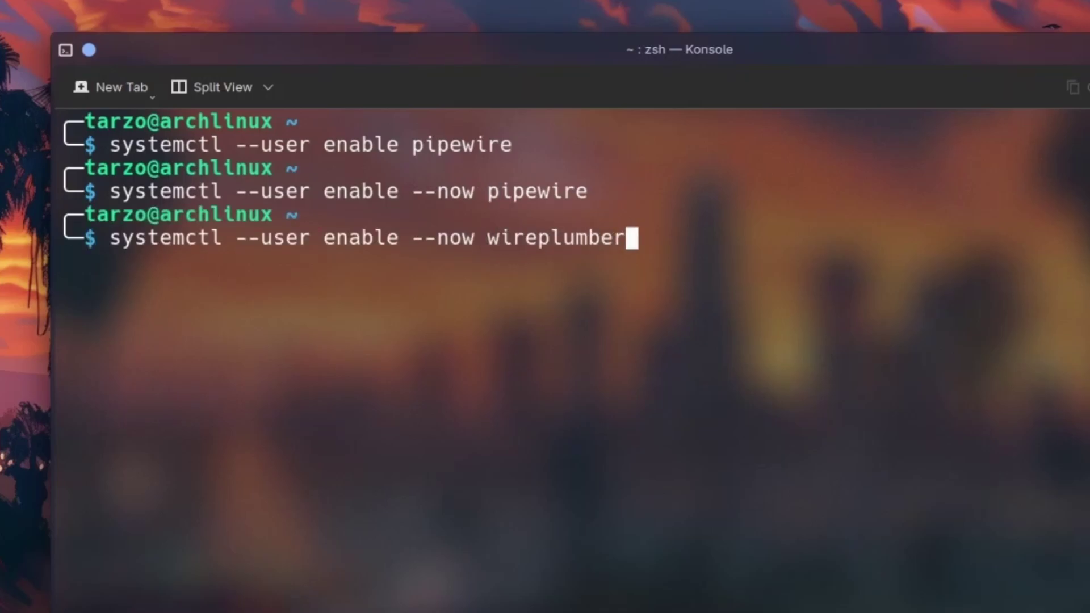
{"action": "key", "text": "Return"}
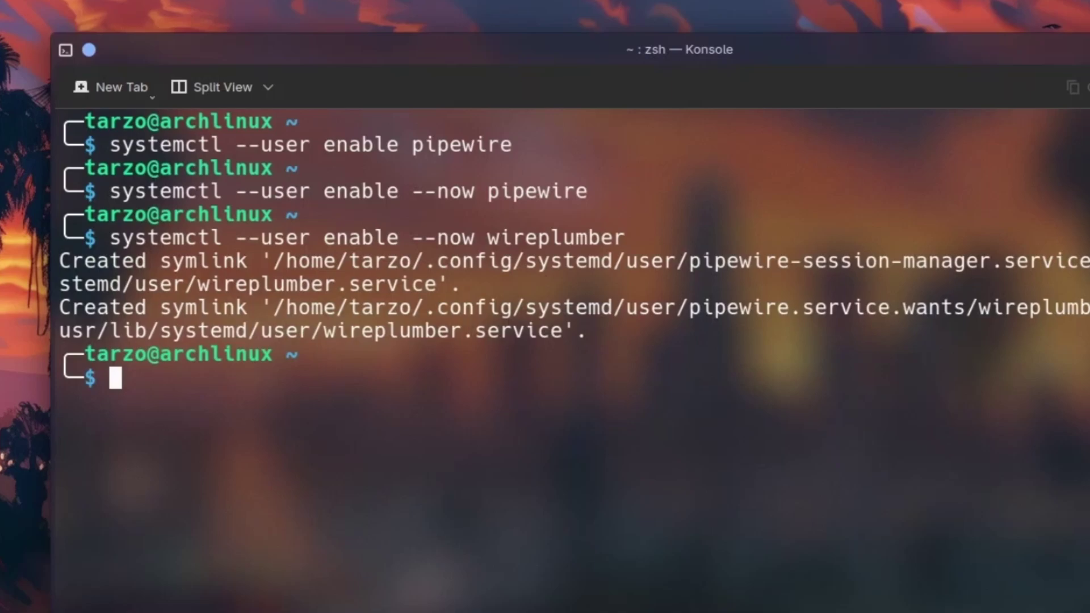
{"action": "key", "text": "Up"}
{"action": "key", "text": "BackSpace"}
{"action": "key", "text": "BackSpace"}
{"action": "key", "text": "BackSpace"}
{"action": "key", "text": "BackSpace"}
{"action": "key", "text": "BackSpace"}
{"action": "key", "text": "BackSpace"}
{"action": "key", "text": "BackSpace"}
{"action": "key", "text": "BackSpace"}
{"action": "key", "text": "BackSpace"}
{"action": "key", "text": "BackSpace"}
{"action": "key", "text": "BackSpace"}
{"action": "type", "text": "xdg"}
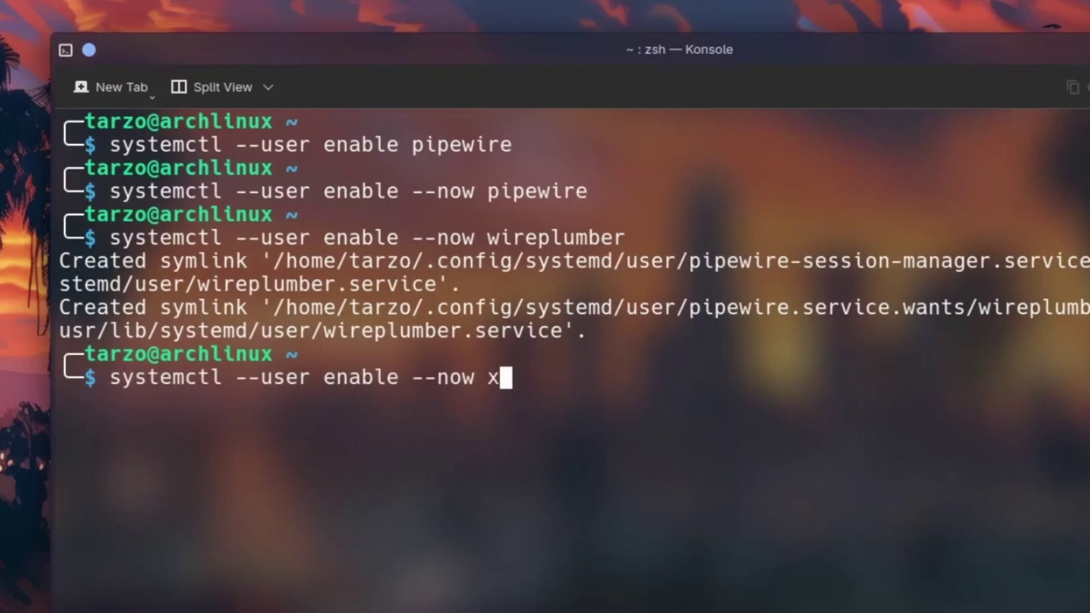
{"action": "key", "text": "BackSpace"}
{"action": "key", "text": "BackSpace"}
{"action": "key", "text": "BackSpace"}
{"action": "type", "text": "pipewire"}
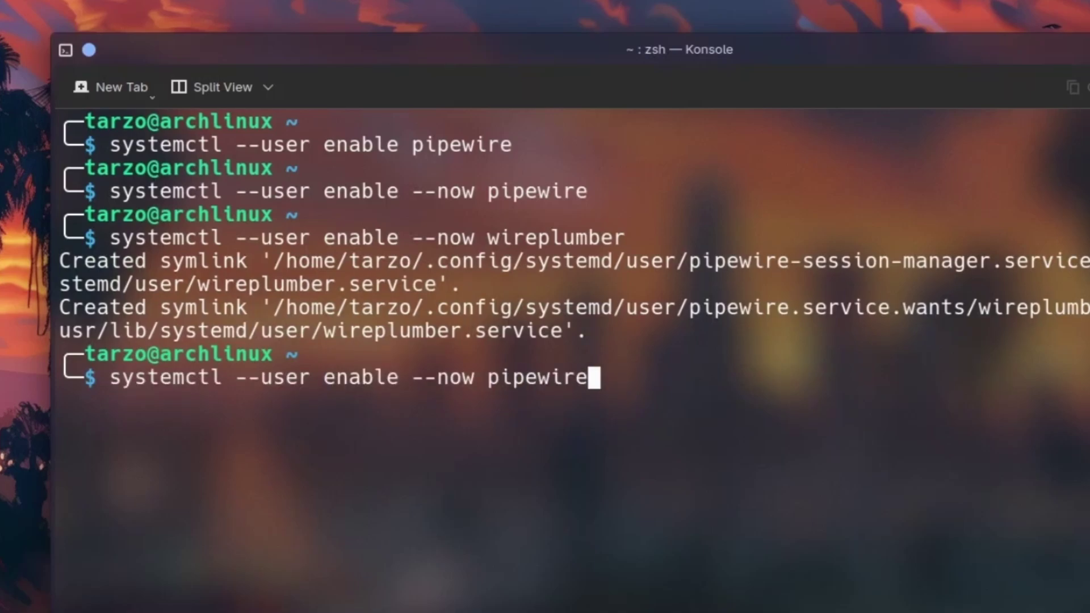
{"action": "type", "text": "-pulse"}
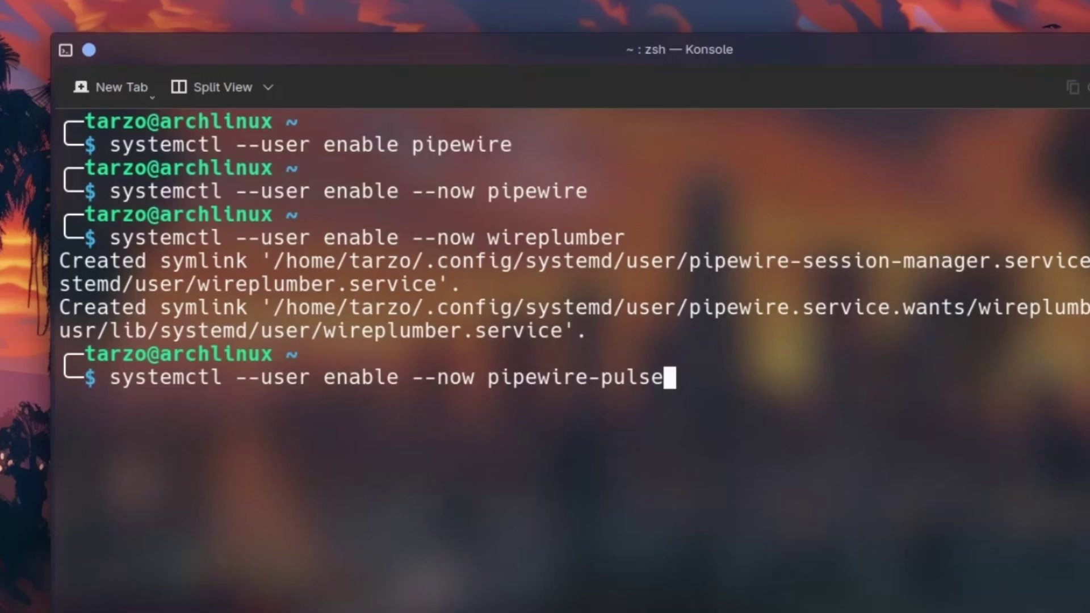
{"action": "key", "text": "Return"}
- Install pipewire-pulse with sudo pacman -S, correcting the misspelled package name
{"action": "type", "text": "clear"}
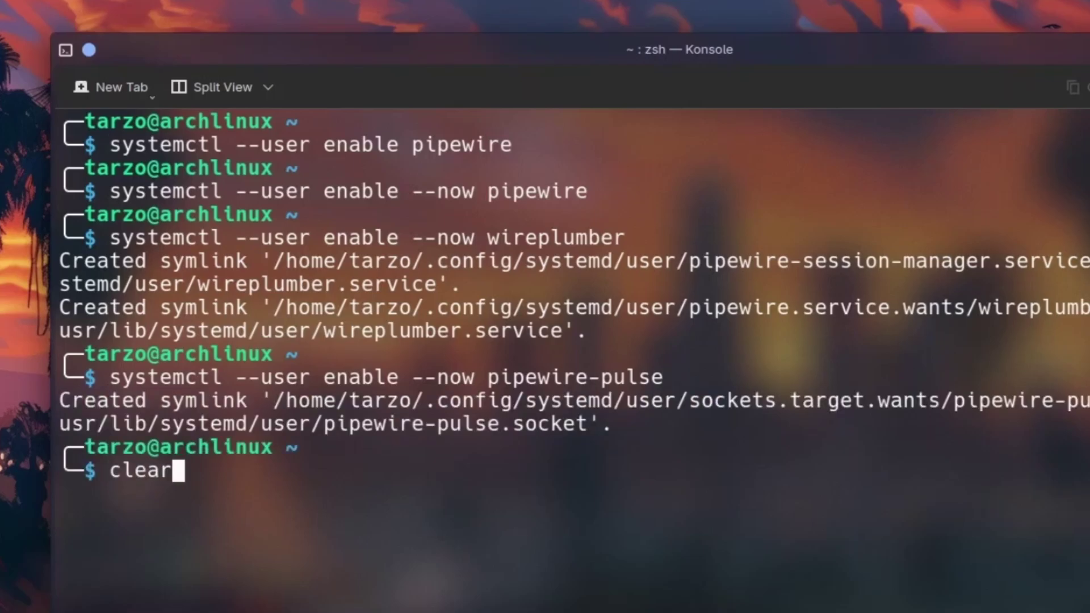
{"action": "key", "text": "Return"}
{"action": "type", "text": "sudo pacman -S pipwire"}
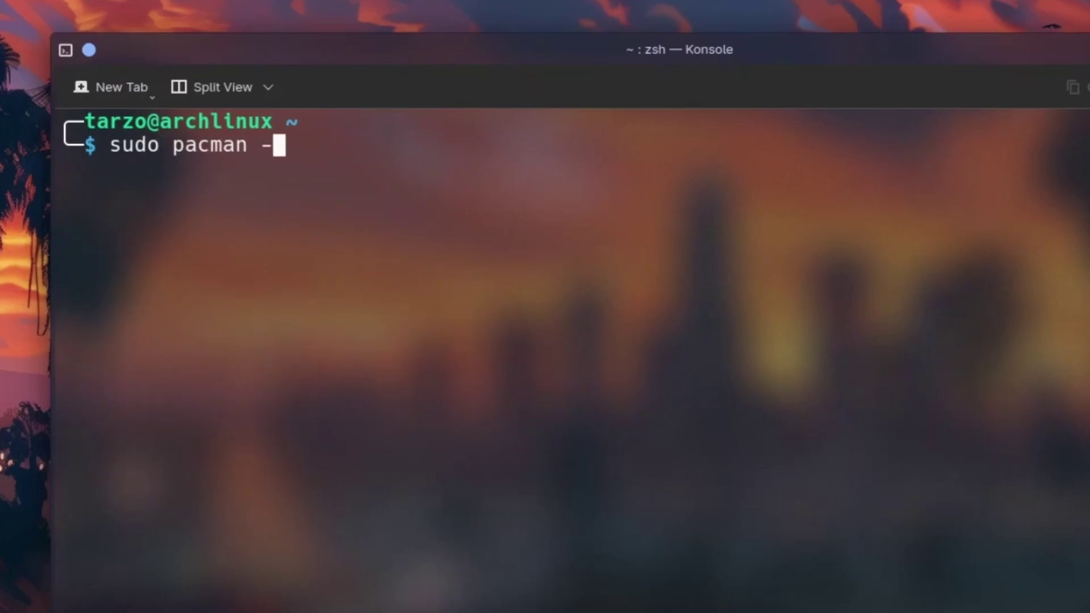
{"action": "type", "text": "-pulse"}
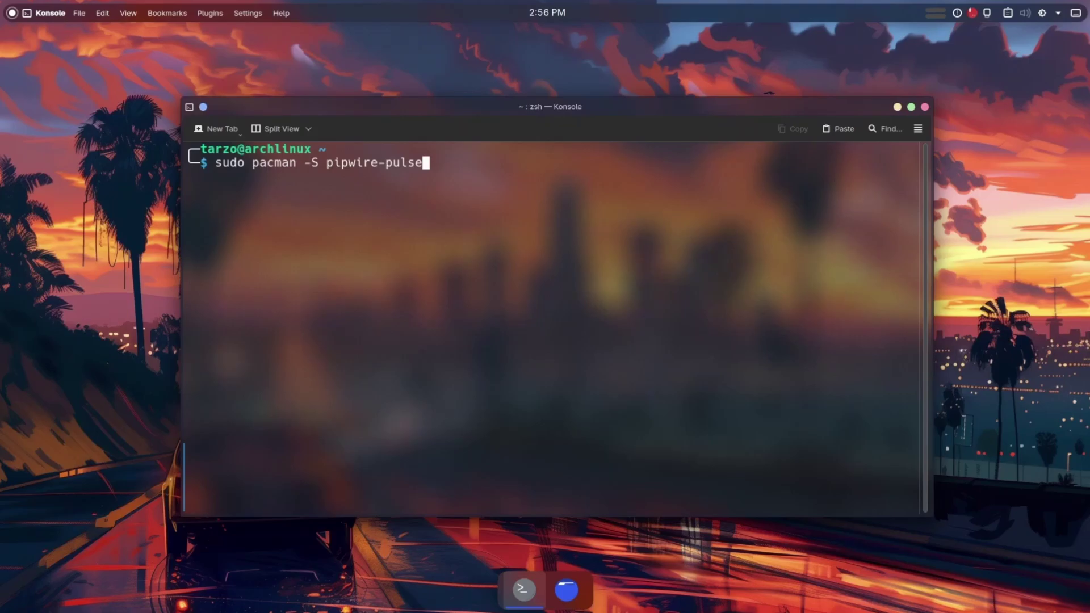
{"action": "key", "text": "Return"}
{"action": "key", "text": "Up"}
{"action": "key", "text": "Left"}
{"action": "key", "text": "Left"}
{"action": "key", "text": "Left"}
{"action": "key", "text": "Left"}
{"action": "key", "text": "Left"}
{"action": "key", "text": "Left"}
{"action": "key", "text": "Left"}
{"action": "key", "text": "Left"}
{"action": "key", "text": "Left"}
{"action": "key", "text": "Left"}
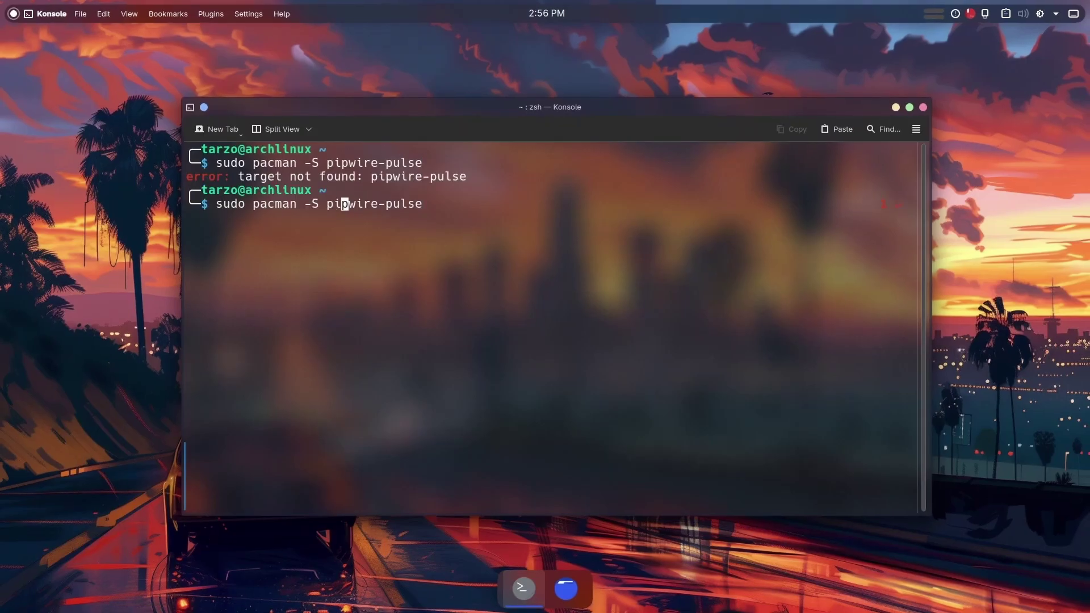
{"action": "type", "text": "e"}
{"action": "key", "text": "Return"}
{"action": "key", "text": "Return"}
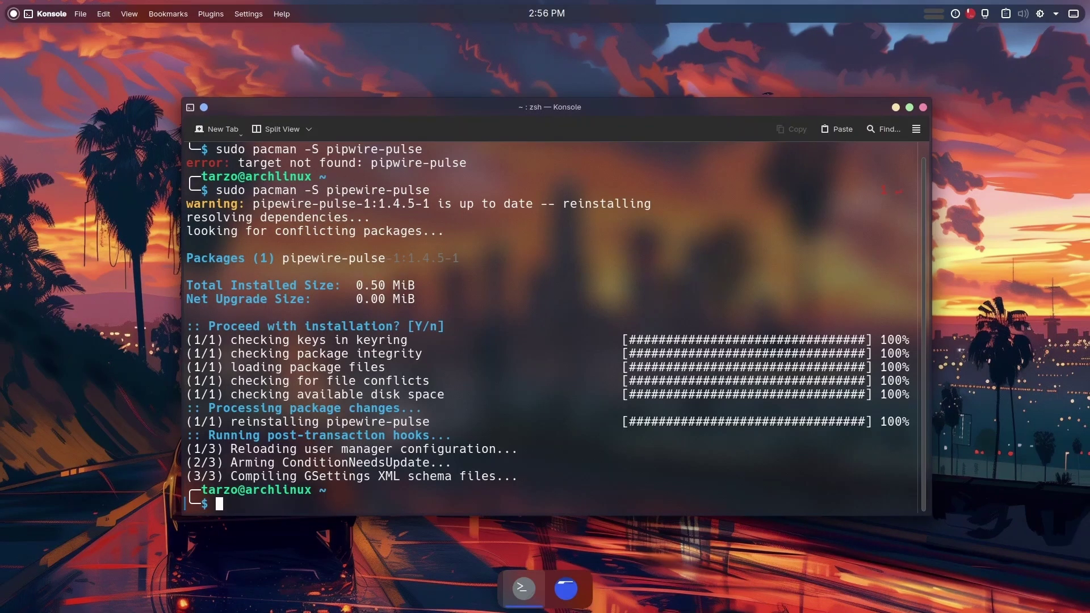
{"action": "type", "text": "clear"}
{"action": "key", "text": "Return"}
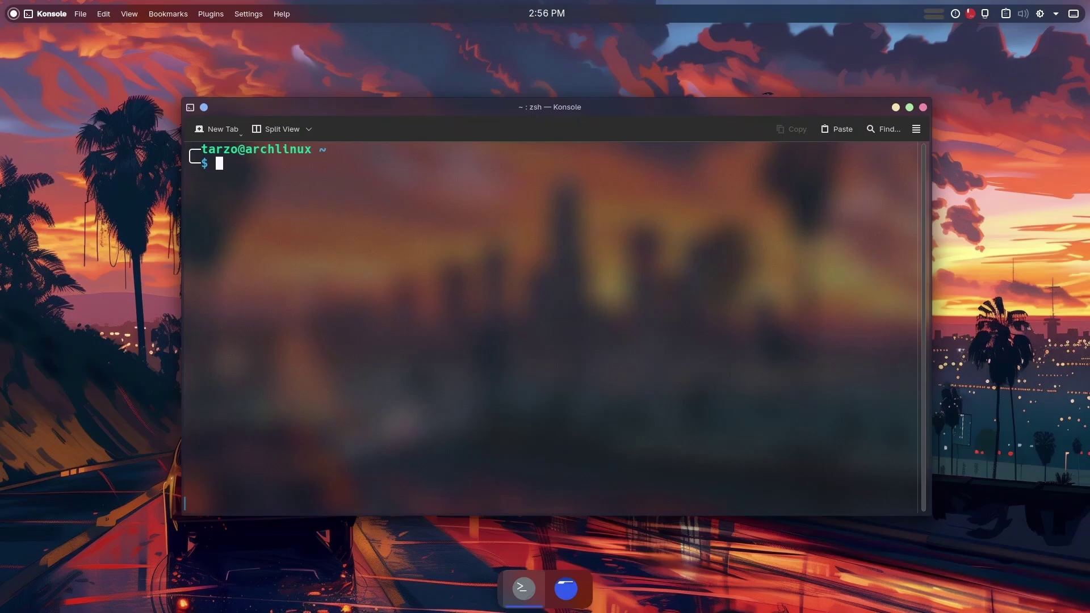
- Launch OBS Studio and open then accept the Screen Capture (PipeWire) properties
{"action": "key", "text": "super"}
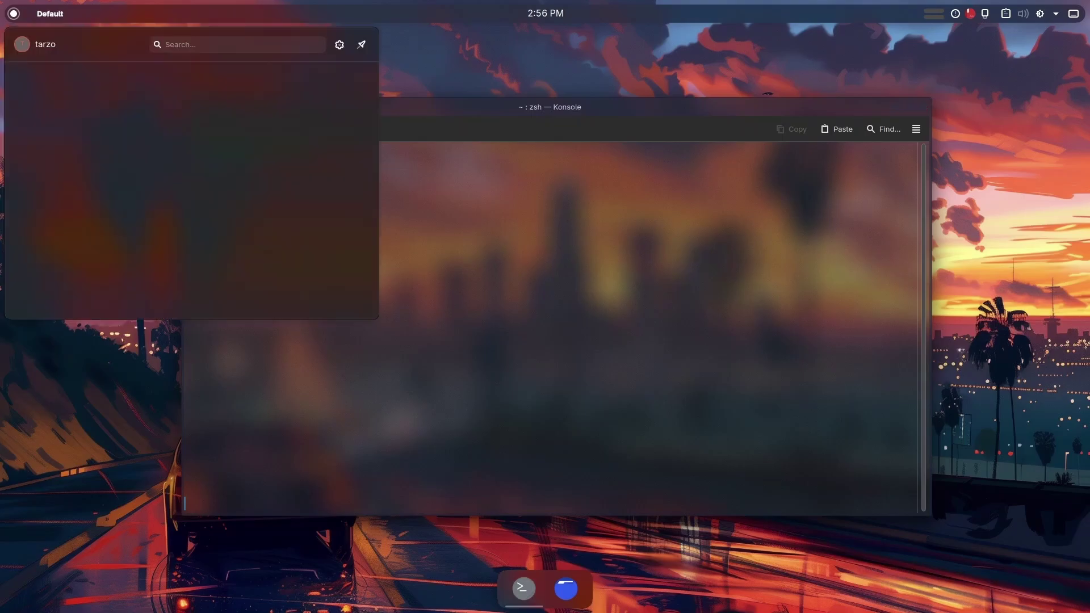
{"action": "type", "text": "obs"}
{"action": "key", "text": "Return"}
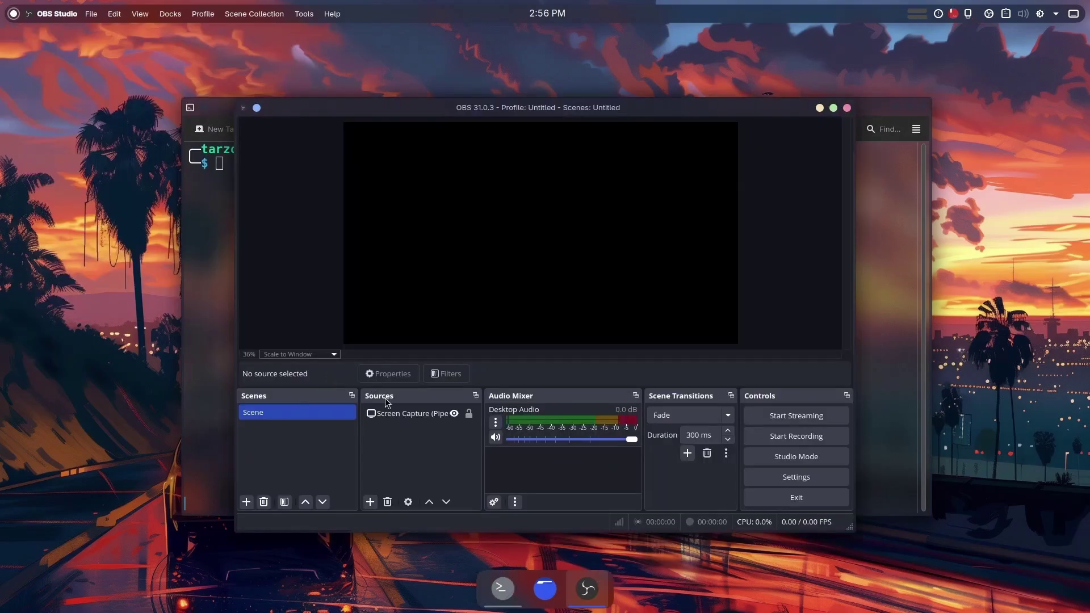
{"action": "left_click", "coordinate": [420, 414]}
{"action": "double_click", "coordinate": [420, 413]}
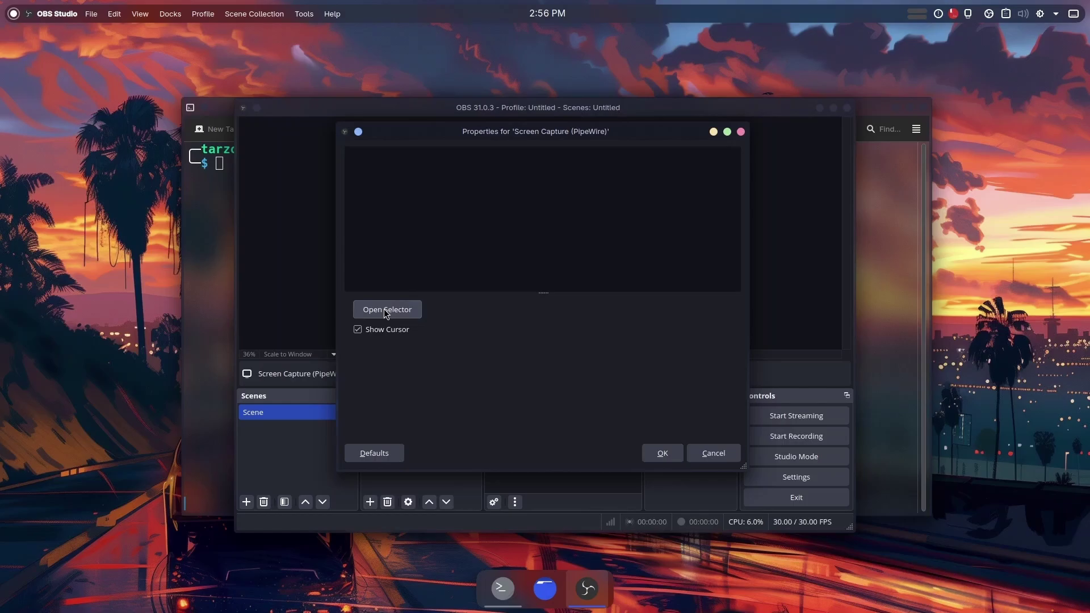
{"action": "left_click", "coordinate": [670, 456]}
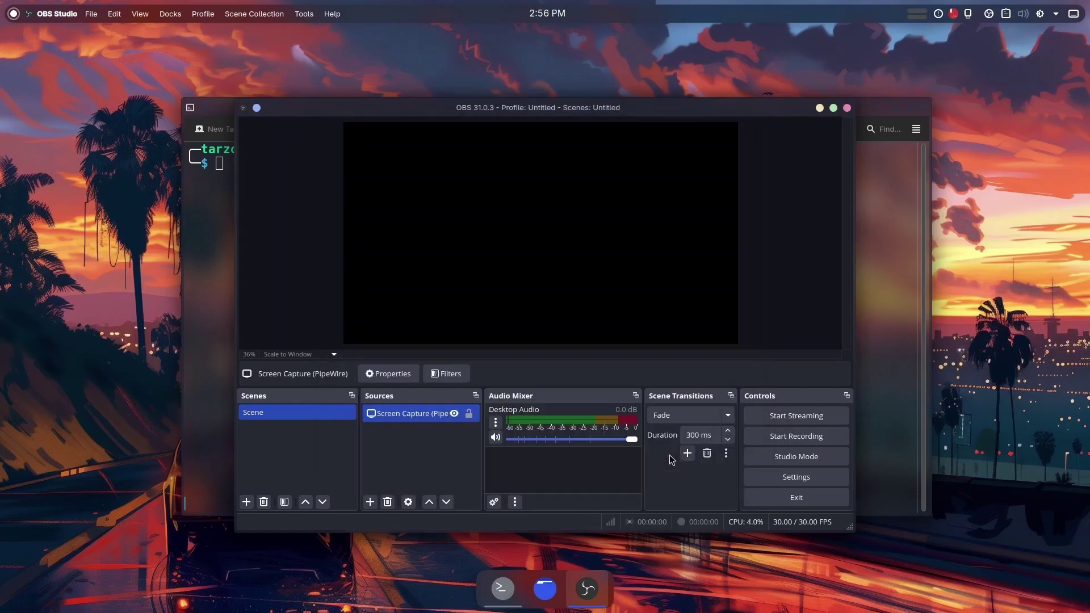
- Close OBS Studio and discard the recalled pacman command at the prompt
{"action": "left_click", "coordinate": [847, 108]}
{"action": "key", "text": "Up"}
{"action": "key", "text": "BackSpace"}
{"action": "key", "text": "BackSpace"}
{"action": "key", "text": "BackSpace"}
{"action": "key", "text": "BackSpace"}
{"action": "key", "text": "BackSpace"}
{"action": "key", "text": "BackSpace"}
{"action": "key", "text": "BackSpace"}
{"action": "key", "text": "BackSpace"}
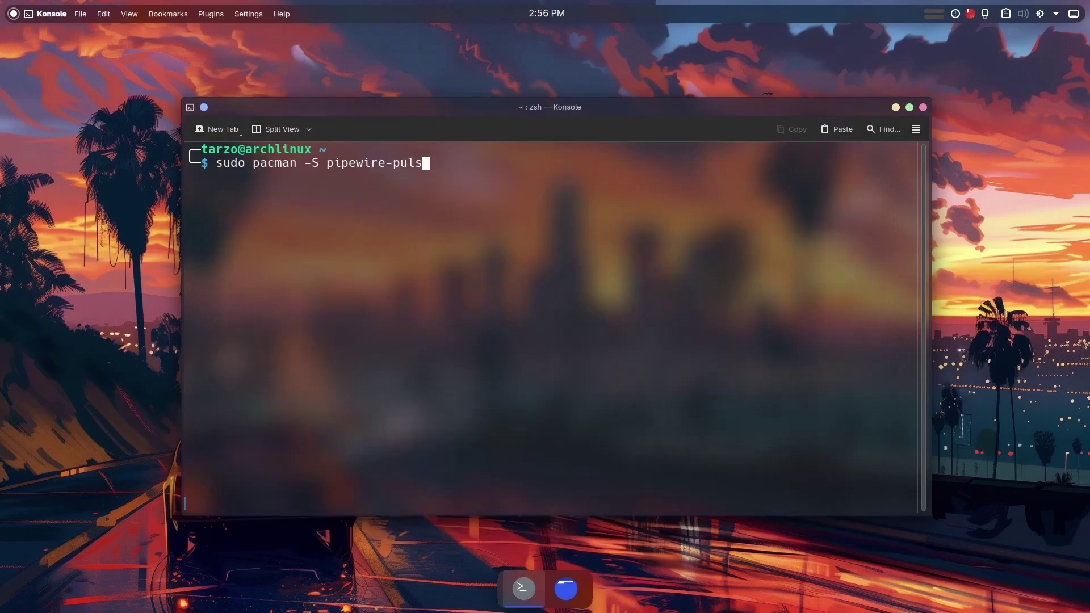
{"action": "key", "text": "BackSpace"}
{"action": "key", "text": "BackSpace"}
{"action": "key", "text": "BackSpace"}
{"action": "key", "text": "BackSpace"}
{"action": "key", "text": "BackSpace"}
{"action": "key", "text": "BackSpace"}
{"action": "type", "text": "xdg"}
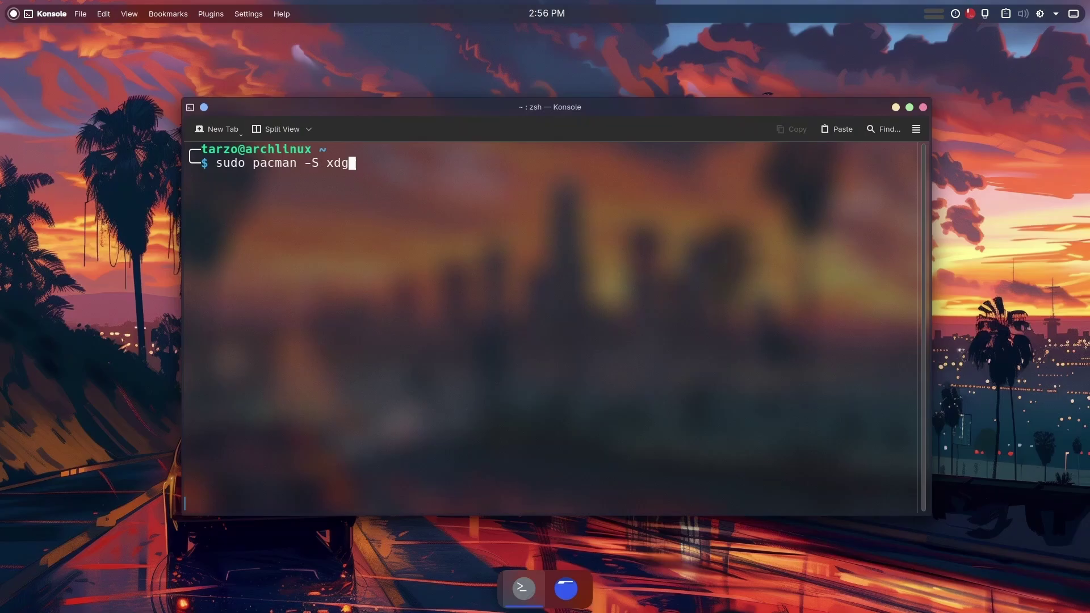
{"action": "key", "text": "BackSpace"}
{"action": "key", "text": "BackSpace"}
{"action": "key", "text": "BackSpace"}
{"action": "key", "text": "BackSpace"}
{"action": "key", "text": "BackSpace"}
{"action": "key", "text": "BackSpace"}
{"action": "key", "text": "BackSpace"}
{"action": "key", "text": "BackSpace"}
{"action": "key", "text": "BackSpace"}
{"action": "key", "text": "BackSpace"}
{"action": "key", "text": "BackSpace"}
{"action": "key", "text": "BackSpace"}
{"action": "key", "text": "BackSpace"}
{"action": "key", "text": "BackSpace"}
{"action": "key", "text": "BackSpace"}
{"action": "key", "text": "BackSpace"}
{"action": "key", "text": "BackSpace"}
{"action": "key", "text": "BackSpace"}
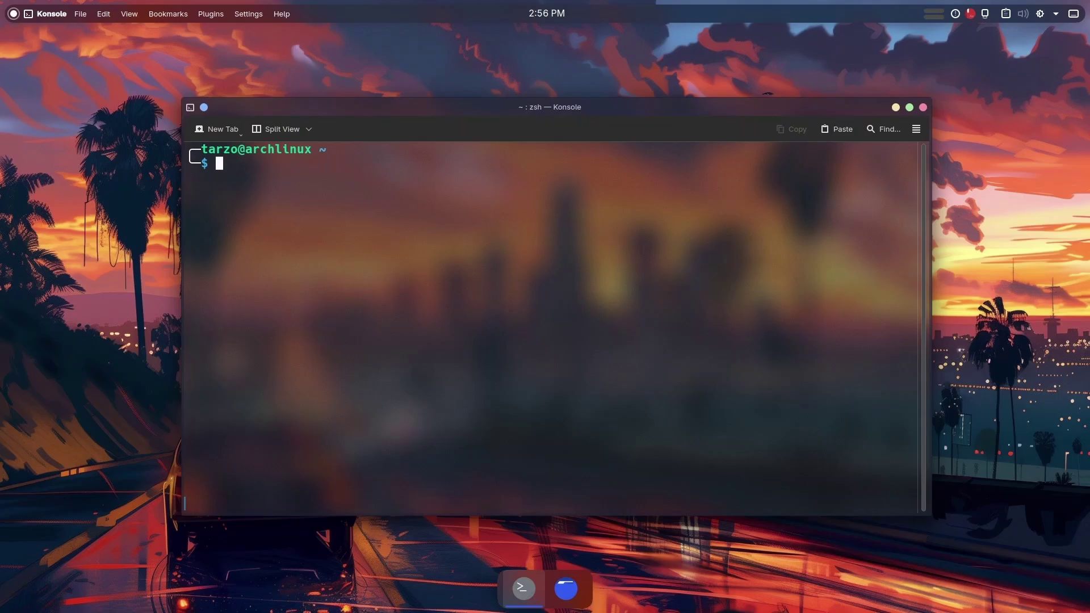
{"action": "type", "text": "clear"}
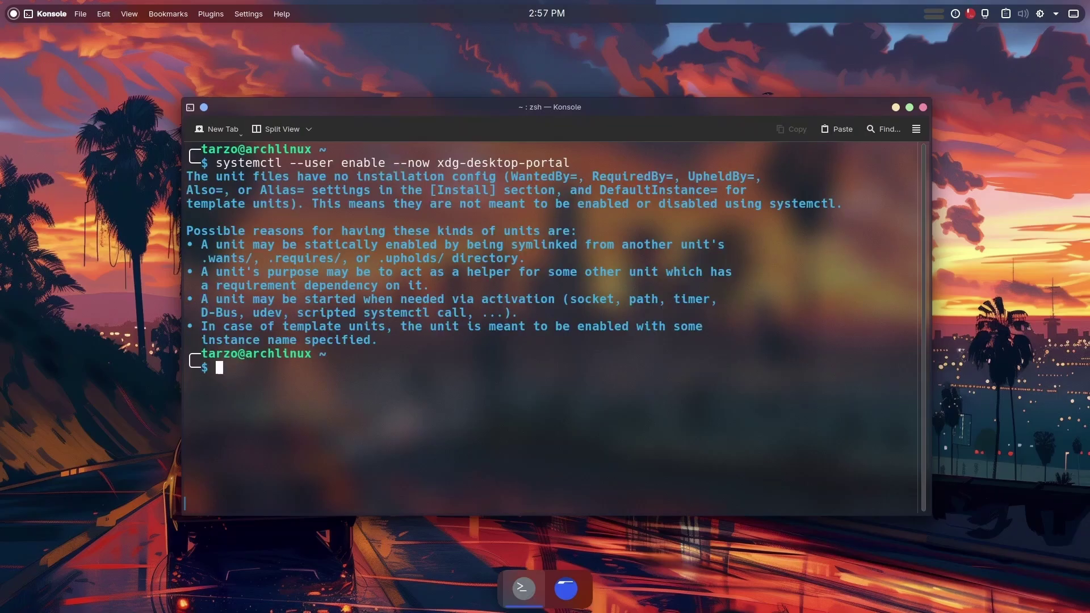
- Enable xdg-desktop-portal-kde, then check the status of xdg-desktop-portal and xdg-desktop-portal-kde
{"action": "key", "text": "Up"}
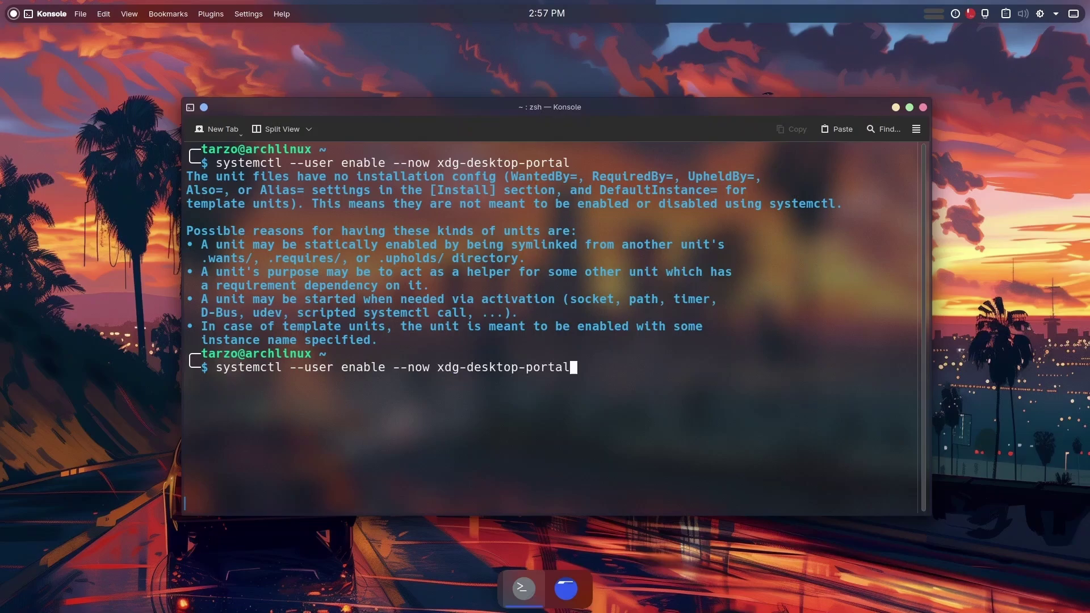
{"action": "type", "text": "-kde"}
{"action": "key", "text": "Return"}
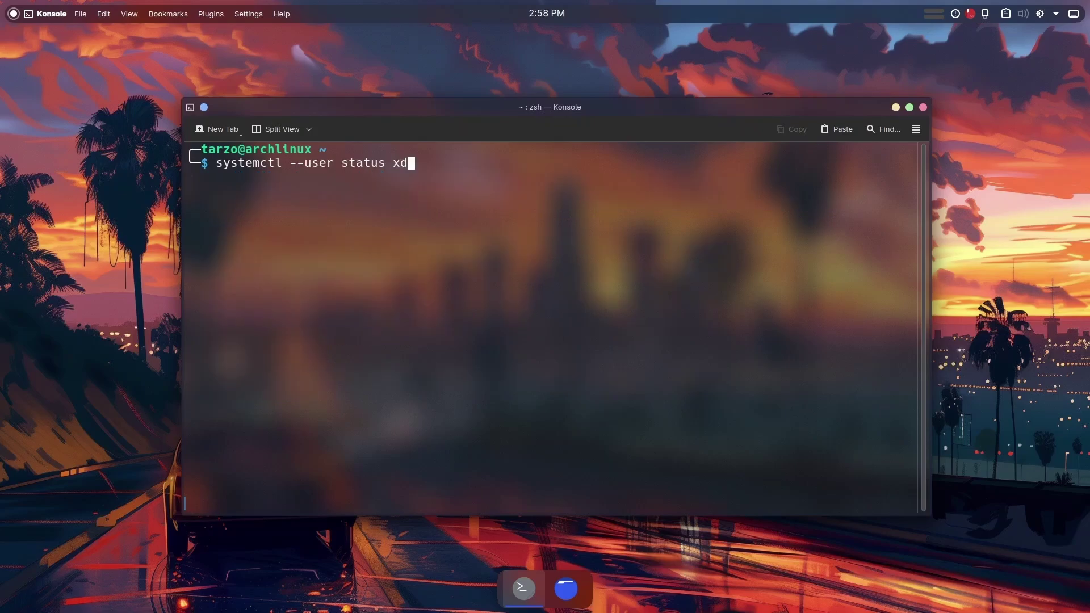
{"action": "type", "text": "g-desktop-portal"}
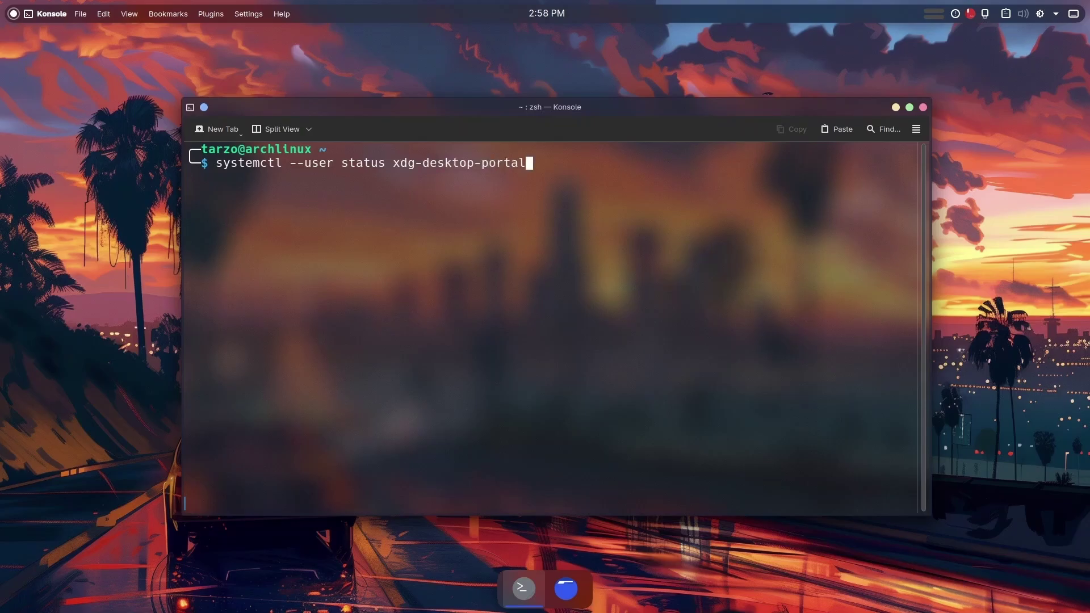
{"action": "key", "text": "Return"}
{"action": "key", "text": "Up"}
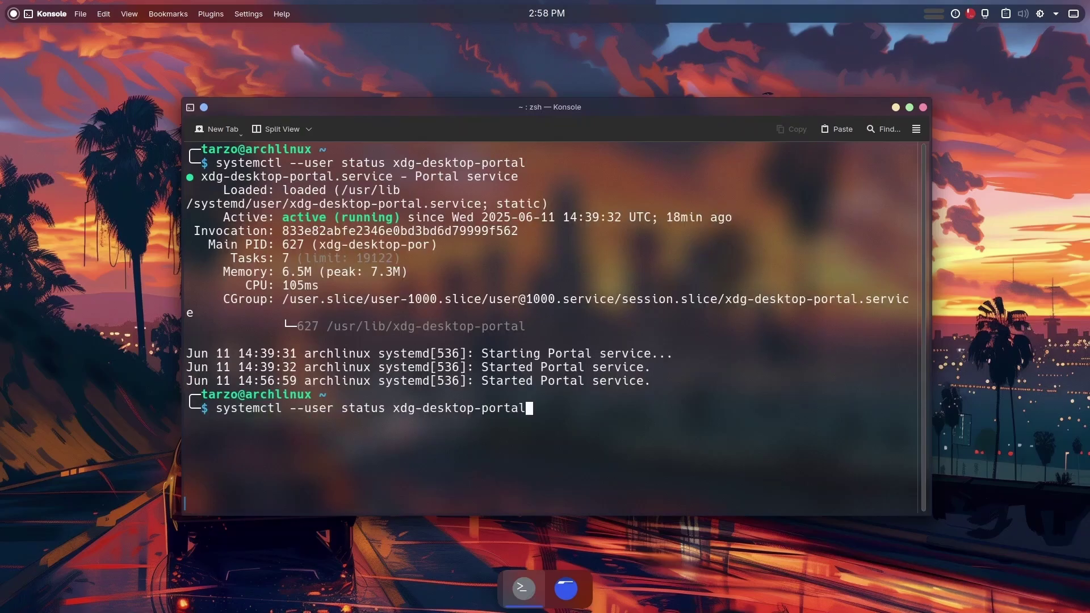
{"action": "type", "text": "-kde"}
{"action": "key", "text": "Return"}
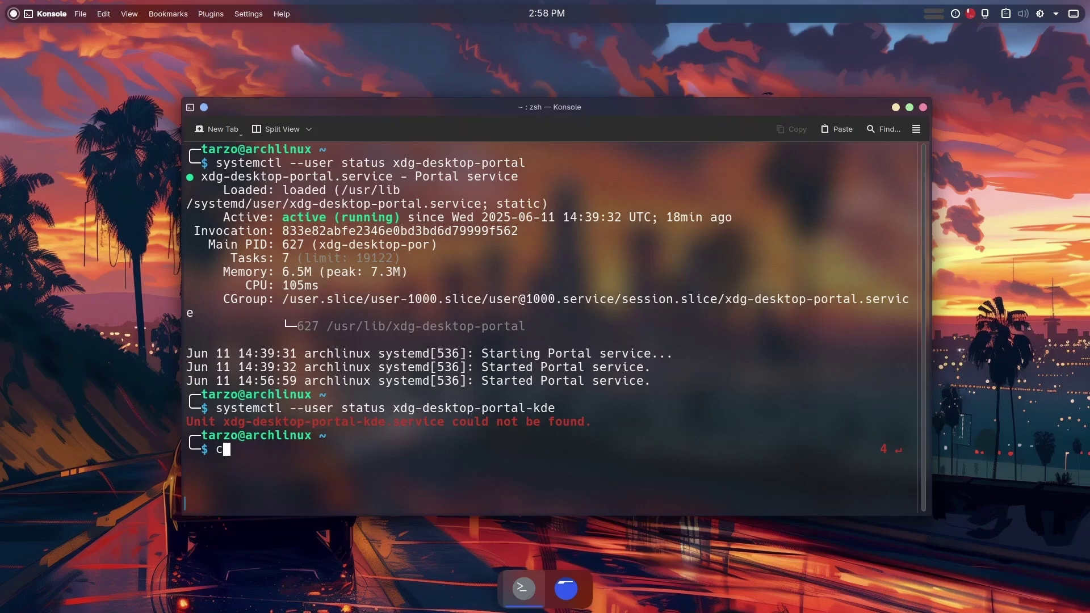
- Clear the terminal and close OBS Studio with the PipeWire source selected
{"action": "key", "text": "ctrl+l"}
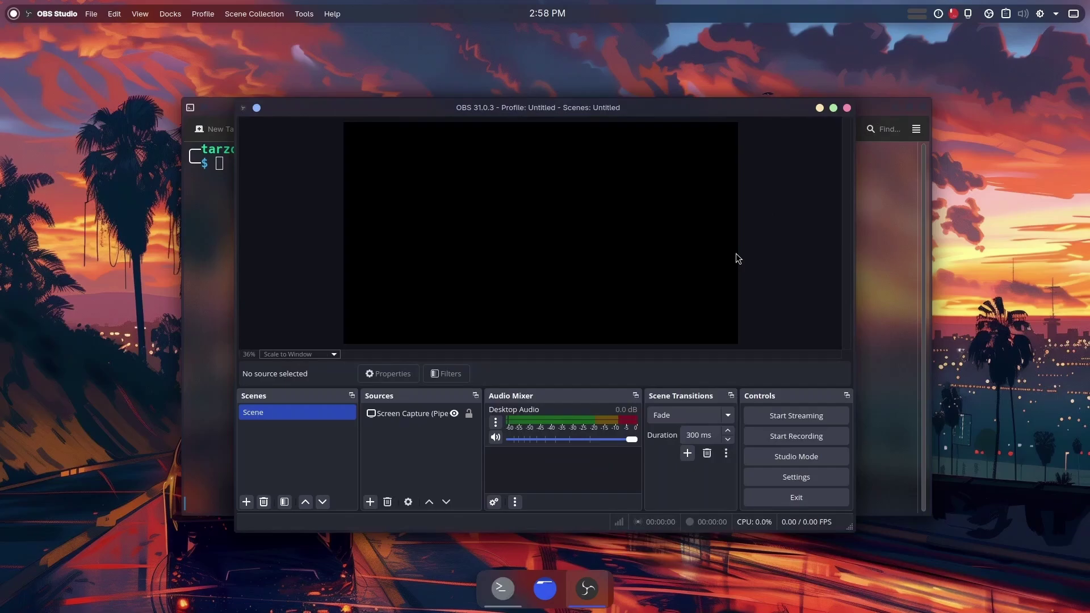
{"action": "left_click", "coordinate": [397, 413]}
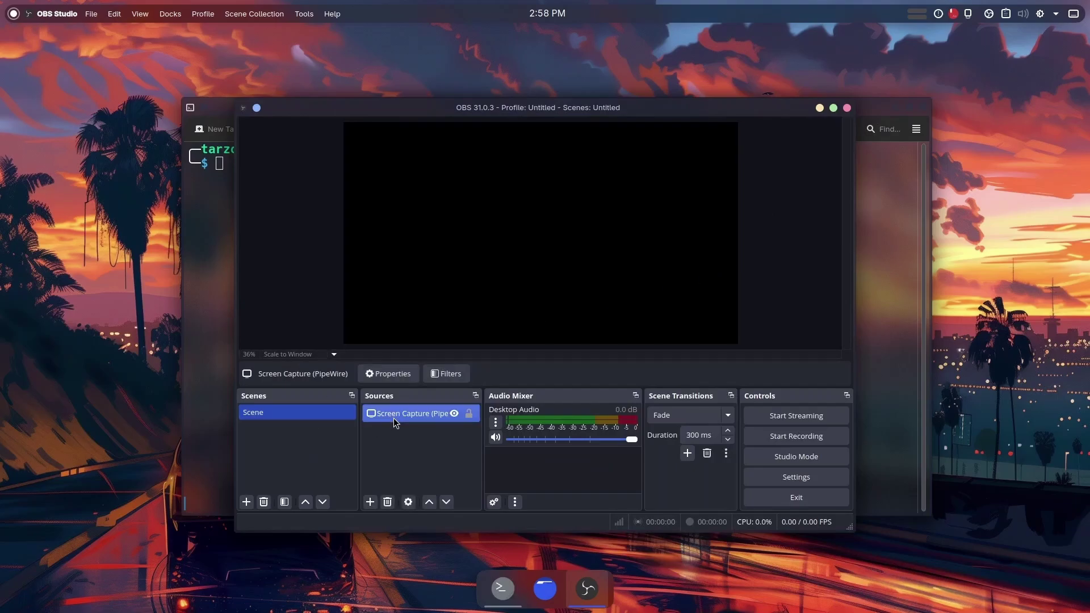
{"action": "left_click", "coordinate": [846, 108]}
- Open ./.config/xdg-desktop-portal/portals.conf in nano, then exit without saving
{"action": "type", "text": "nano ./.config/"}
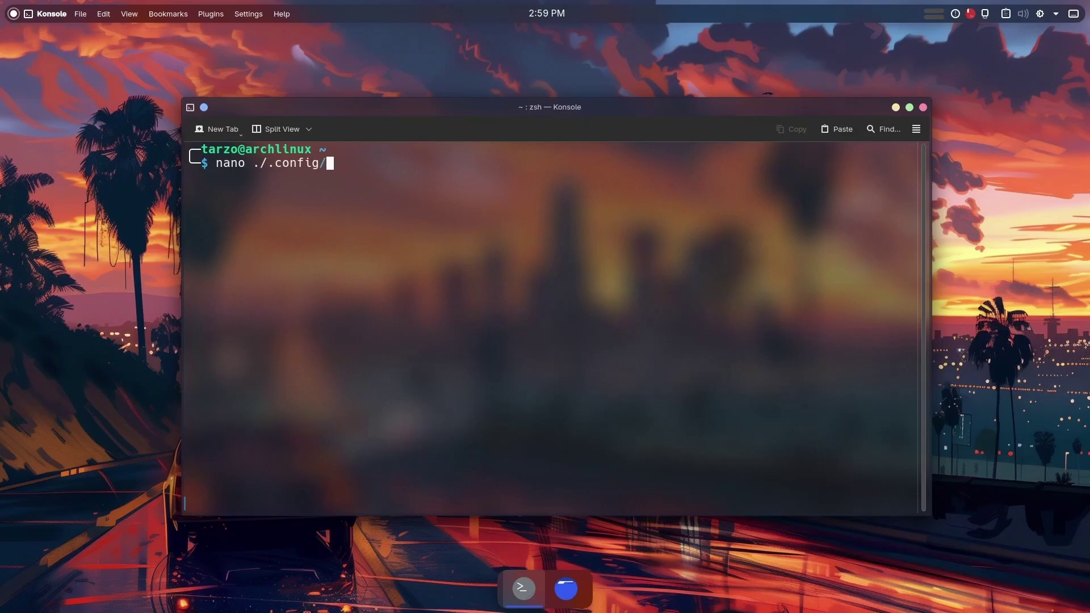
{"action": "type", "text": "xdg-de"}
{"action": "type", "text": "sktop-por"}
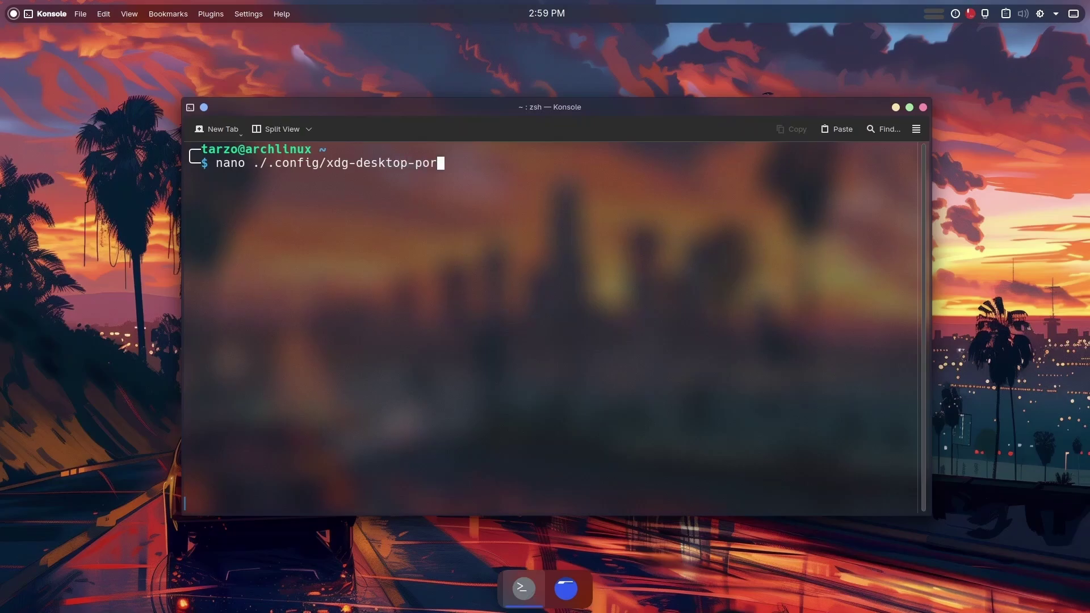
{"action": "type", "text": "tal/portals.con"}
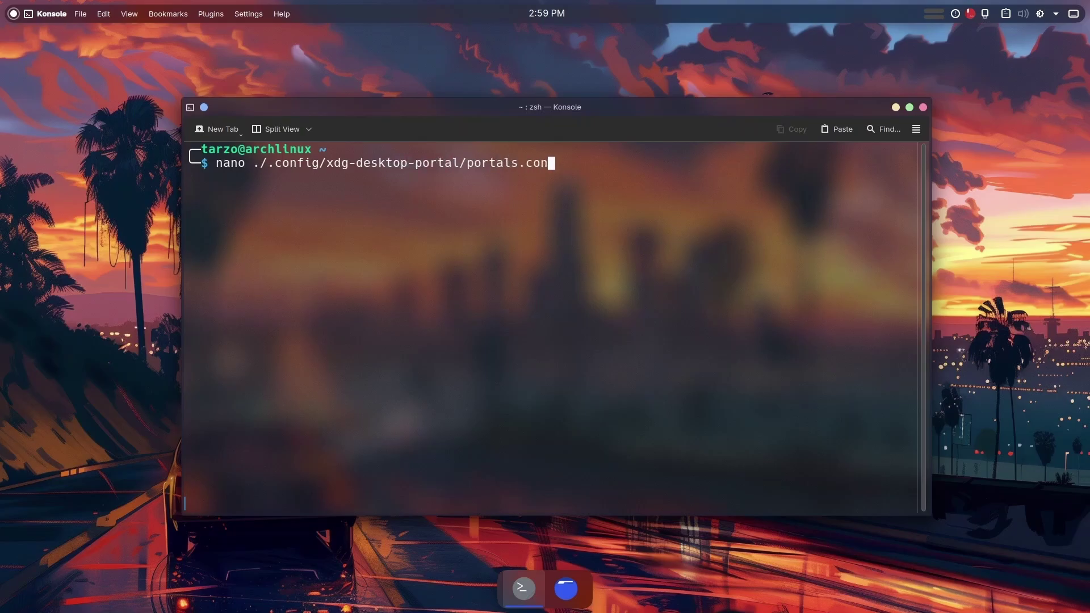
{"action": "type", "text": "f"}
{"action": "key", "text": "Return"}
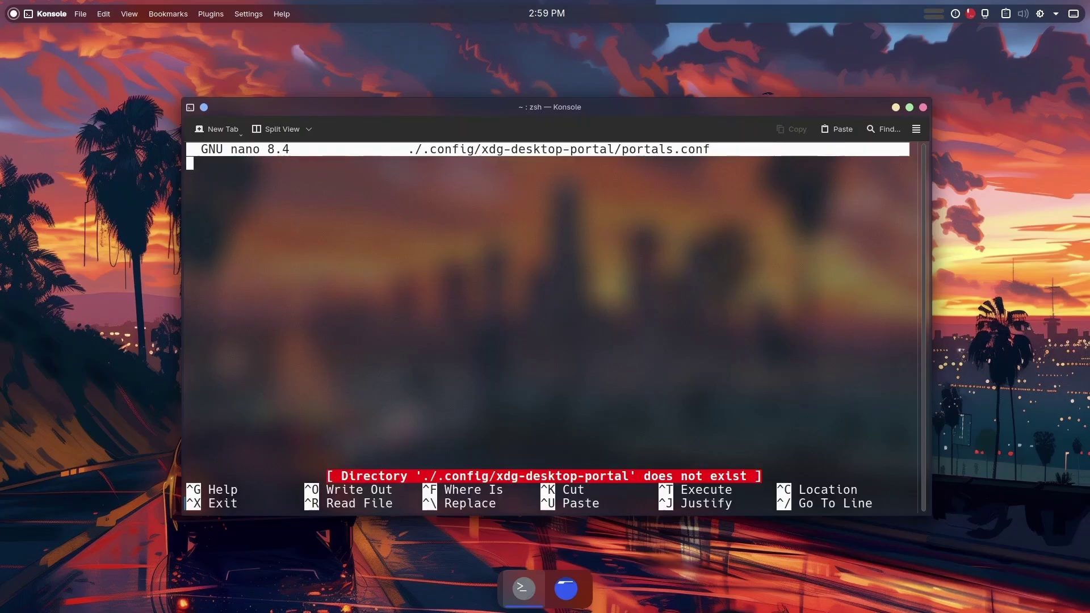
{"action": "key", "text": "ctrl+x"}
- Create the folder with mkdir ./.config/xdg-desktop-portal/ and recall the nano portals.conf command
{"action": "key", "text": "Up"}
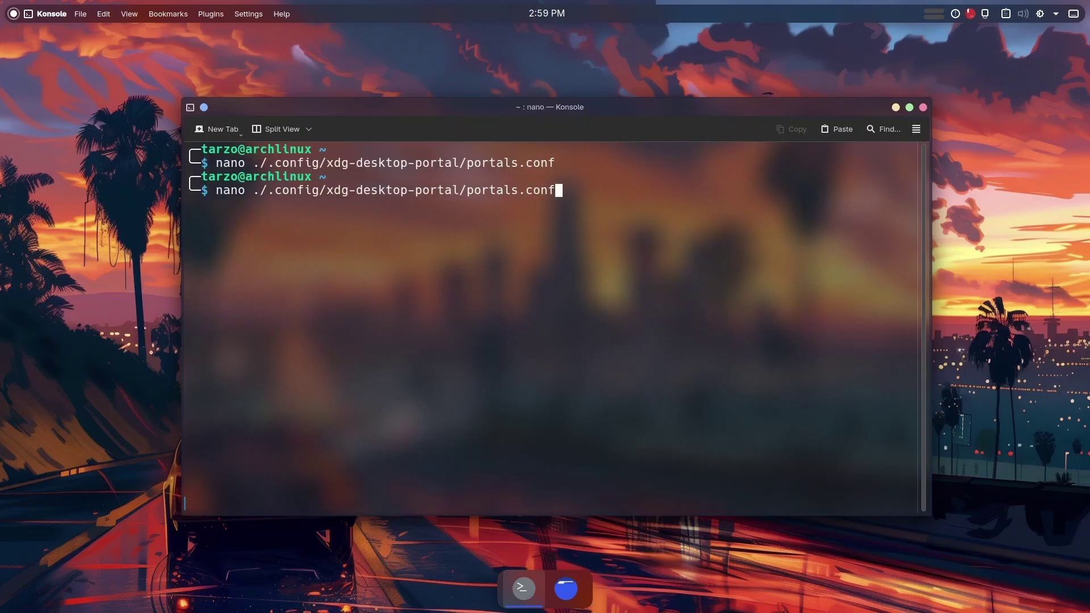
{"action": "key", "text": "BackSpace"}
{"action": "key", "text": "BackSpace"}
{"action": "key", "text": "BackSpace"}
{"action": "key", "text": "BackSpace"}
{"action": "key", "text": "BackSpace"}
{"action": "key", "text": "BackSpace"}
{"action": "key", "text": "BackSpace"}
{"action": "key", "text": "BackSpace"}
{"action": "key", "text": "BackSpace"}
{"action": "key", "text": "BackSpace"}
{"action": "key", "text": "BackSpace"}
{"action": "key", "text": "BackSpace"}
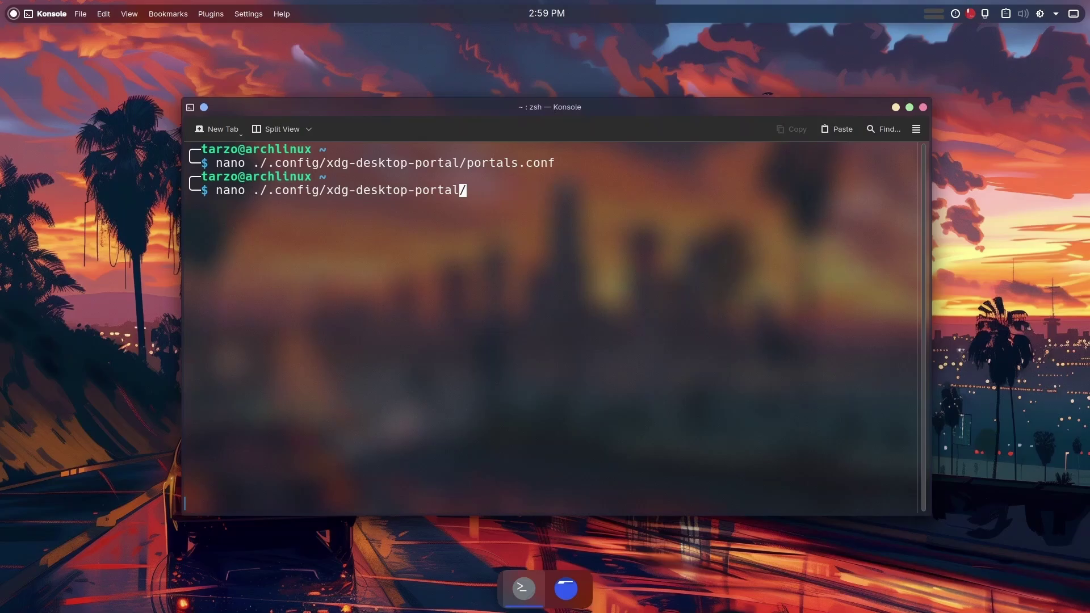
{"action": "key", "text": "Left"}
{"action": "key", "text": "Left"}
{"action": "key", "text": "Left"}
{"action": "key", "text": "Left"}
{"action": "key", "text": "Left"}
{"action": "key", "text": "Left"}
{"action": "key", "text": "Left"}
{"action": "key", "text": "Left"}
{"action": "key", "text": "Left"}
{"action": "key", "text": "Left"}
{"action": "key", "text": "Left"}
{"action": "key", "text": "Left"}
{"action": "key", "text": "Left"}
{"action": "key", "text": "Left"}
{"action": "key", "text": "Left"}
{"action": "key", "text": "Left"}
{"action": "key", "text": "Left"}
{"action": "key", "text": "Left"}
{"action": "key", "text": "Left"}
{"action": "key", "text": "Left"}
{"action": "key", "text": "Delete"}
{"action": "key", "text": "BackSpace"}
{"action": "key", "text": "BackSpace"}
{"action": "key", "text": "Delete"}
{"action": "type", "text": "mkdir"}
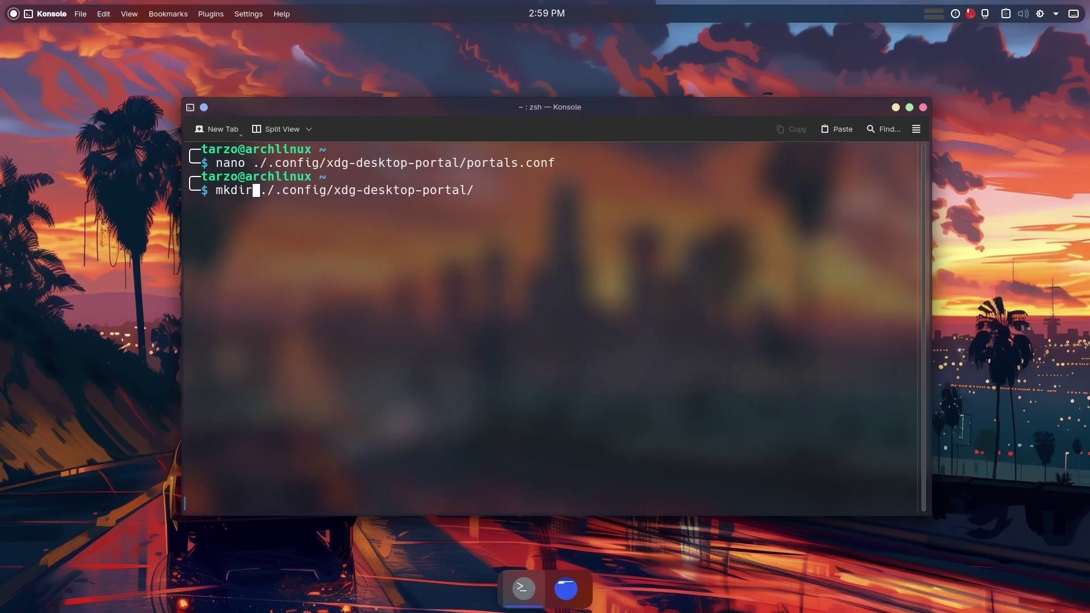
{"action": "key", "text": "Return"}
{"action": "key", "text": "Up"}
{"action": "key", "text": "Up"}
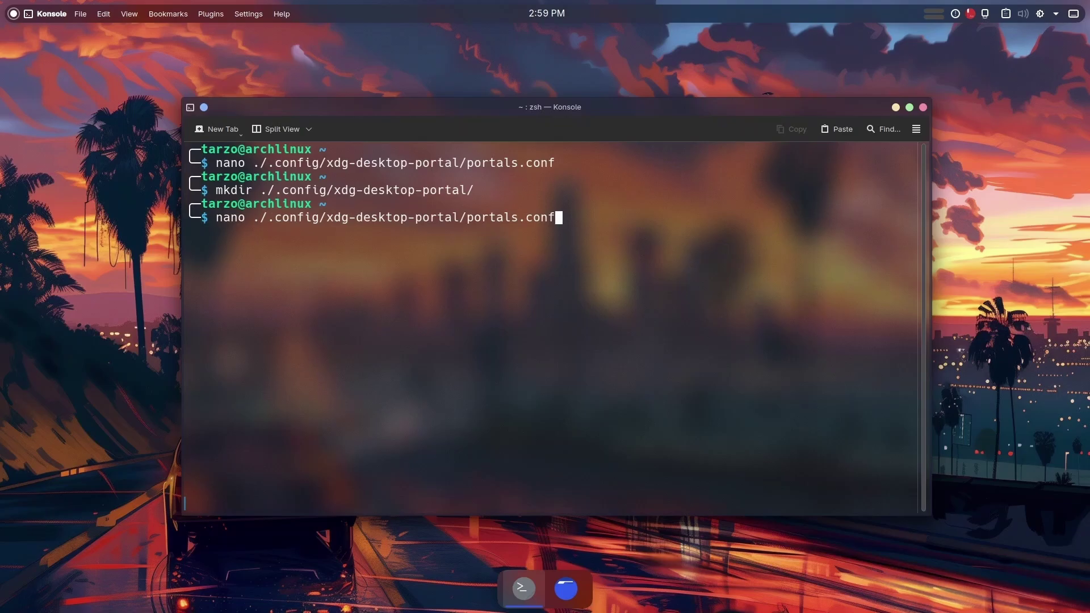
- Write [preferred] and default=xdg-desktop-portal-kde into portals.conf and save it
{"action": "key", "text": "Return"}
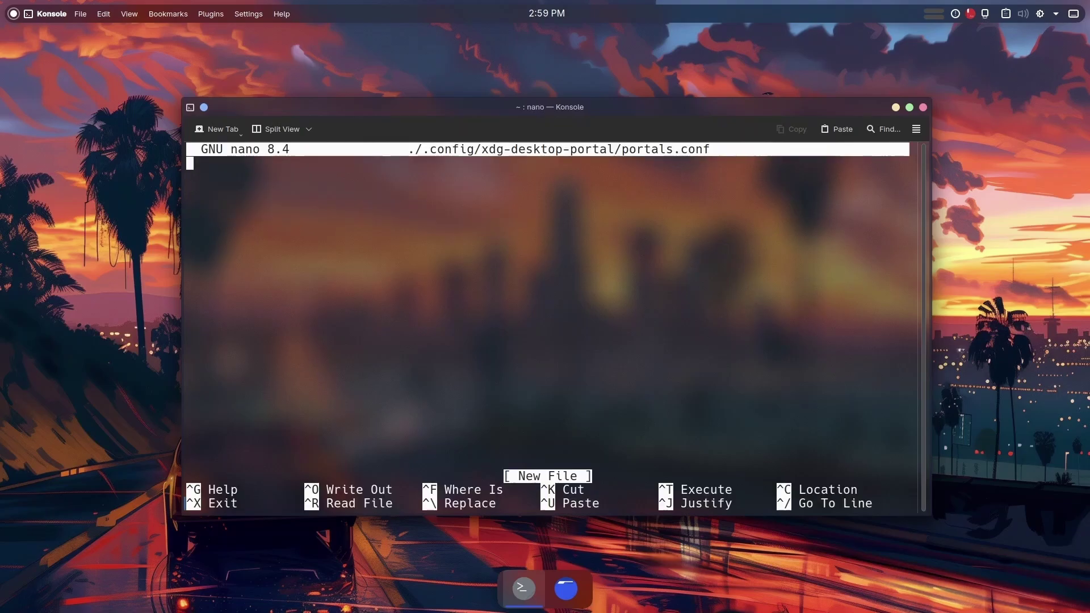
{"action": "type", "text": "[prefe"}
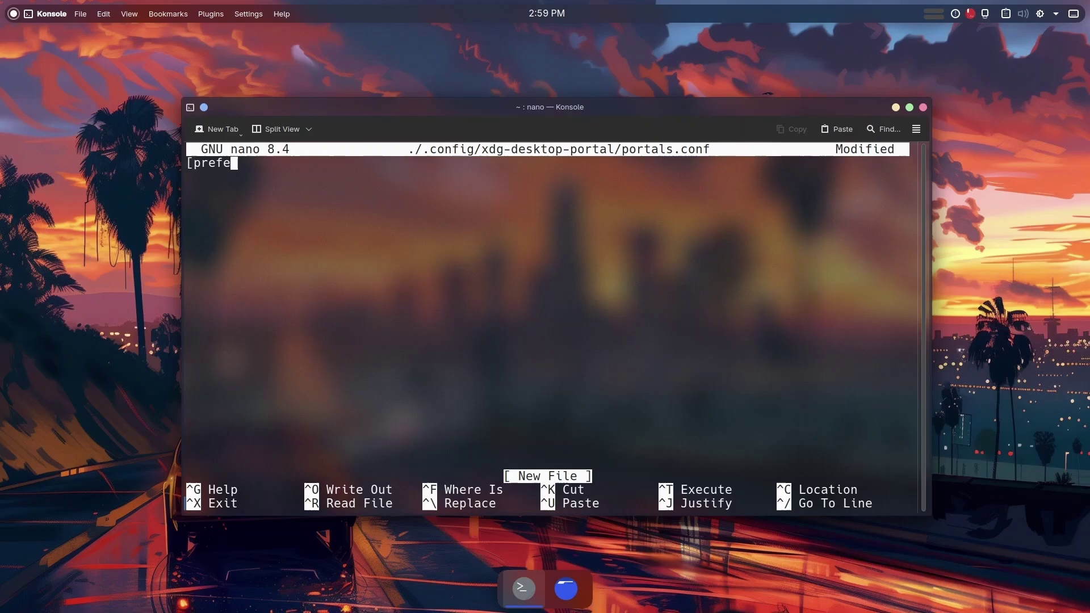
{"action": "type", "text": "rred]"}
{"action": "key", "text": "Return"}
{"action": "type", "text": "default"}
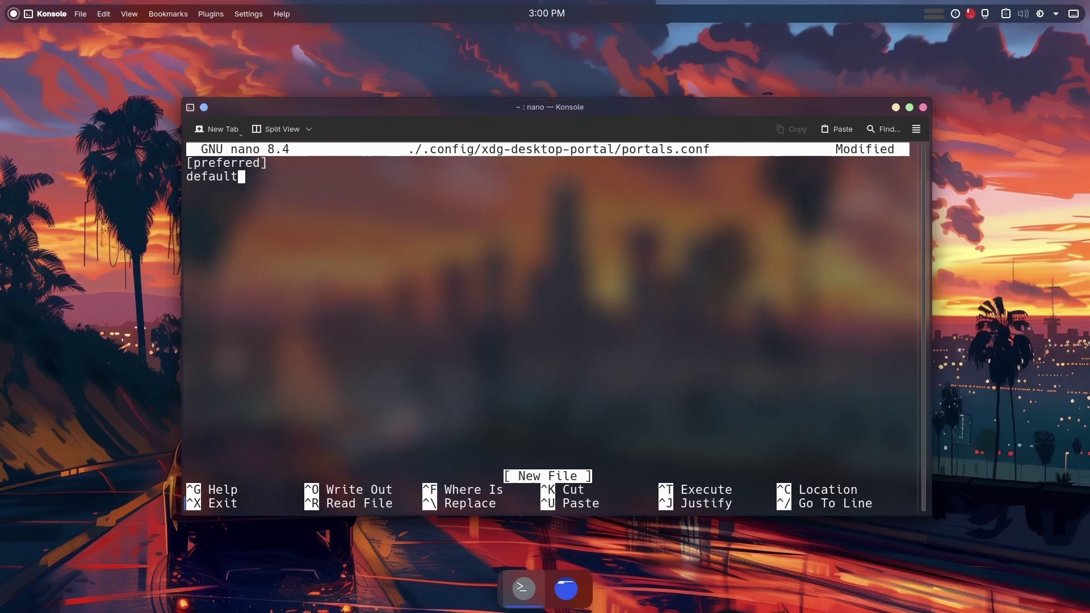
{"action": "type", "text": "=xdg"}
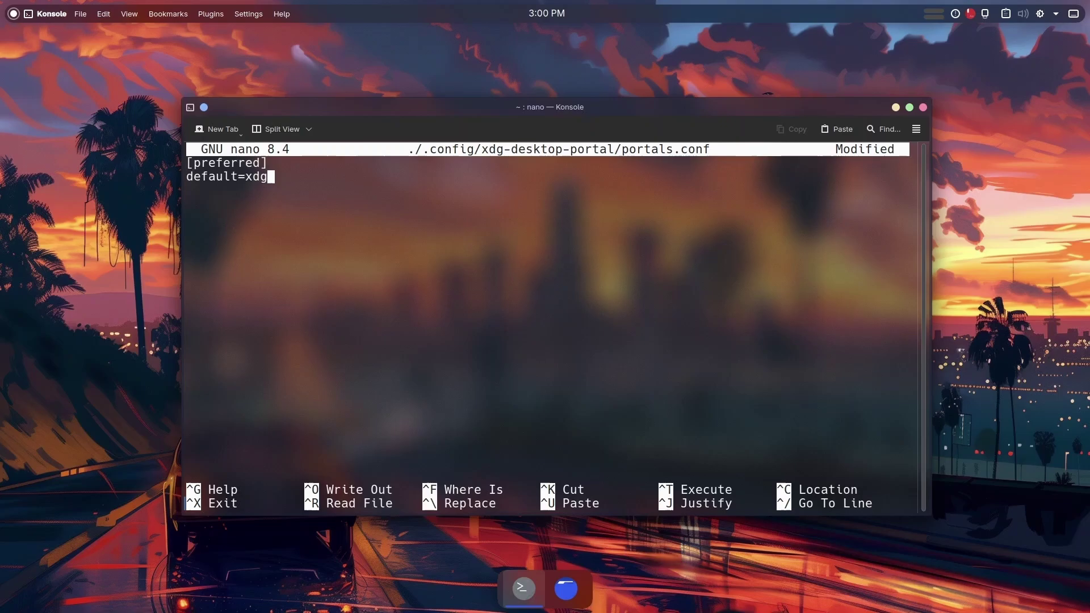
{"action": "type", "text": "-desktop-portal-kde"}
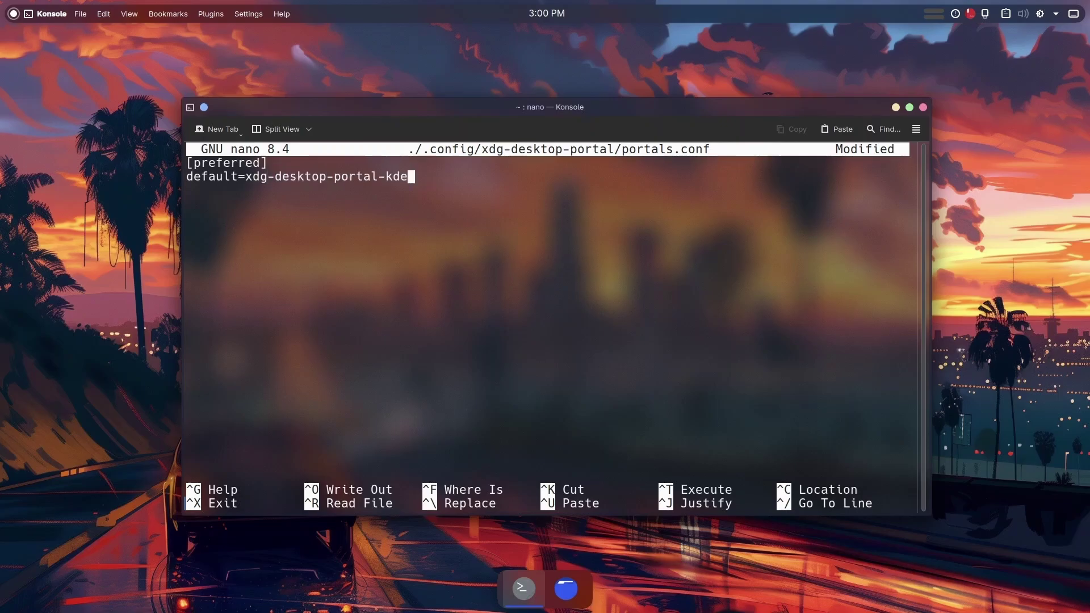
{"action": "key", "text": "ctrl+o"}
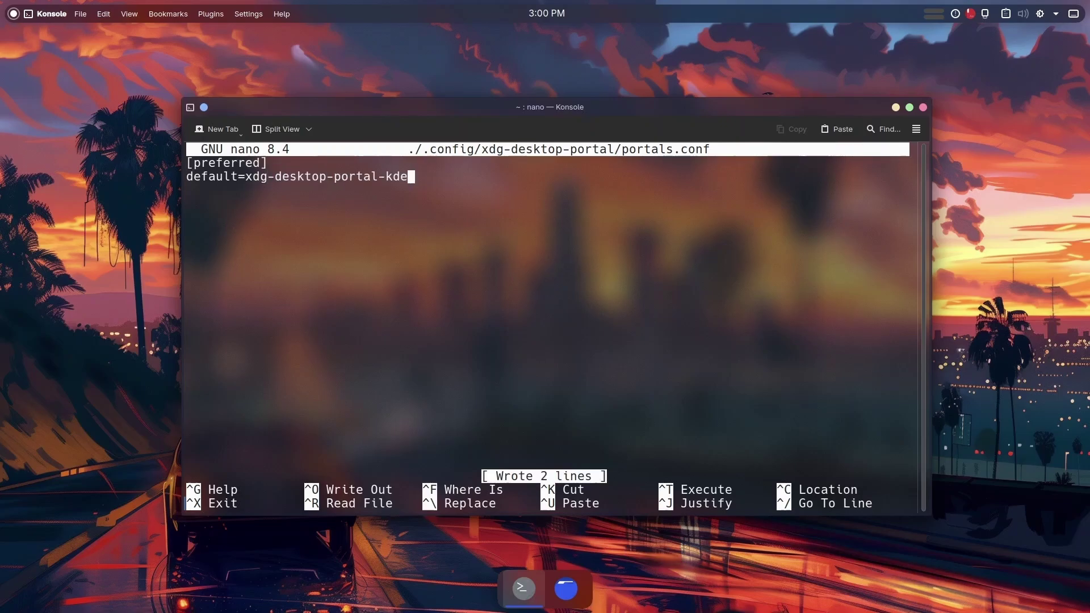
{"action": "key", "text": "ctrl+x"}
- Restart the service with systemctl --user restart xdg-desktop-portal
{"action": "key", "text": "Up"}
{"action": "key", "text": "Up"}
{"action": "key", "text": "Up"}
{"action": "key", "text": "Up"}
{"action": "key", "text": "ctrl+Left"}
{"action": "key", "text": "BackSpace"}
{"action": "key", "text": "BackSpace"}
{"action": "key", "text": "BackSpace"}
{"action": "key", "text": "BackSpace"}
{"action": "key", "text": "BackSpace"}
{"action": "key", "text": "BackSpace"}
{"action": "key", "text": "BackSpace"}
{"action": "type", "text": "re"}
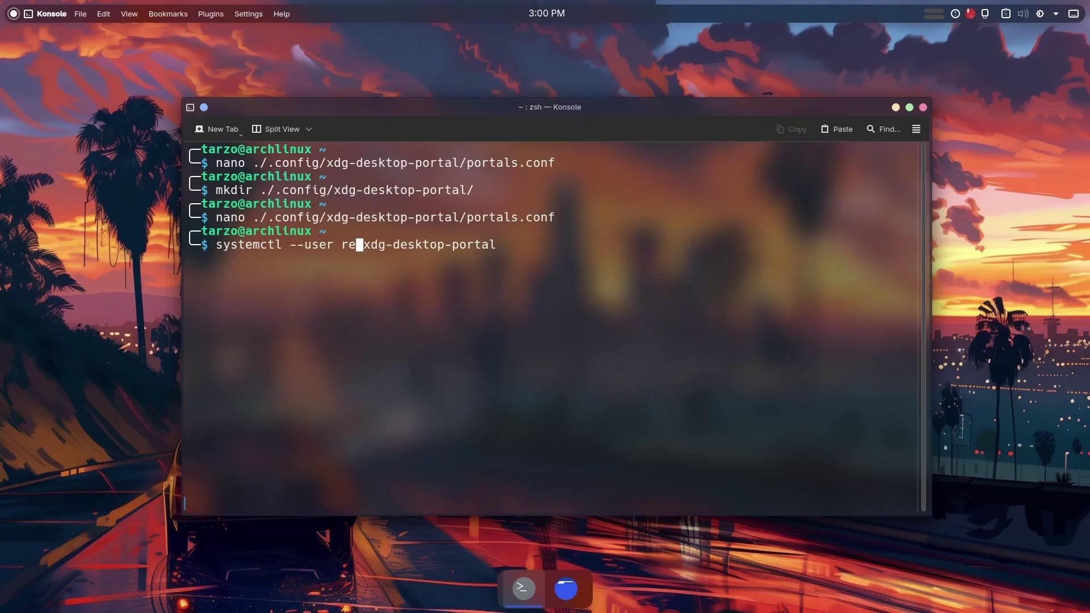
{"action": "type", "text": "start"}
{"action": "key", "text": "Return"}
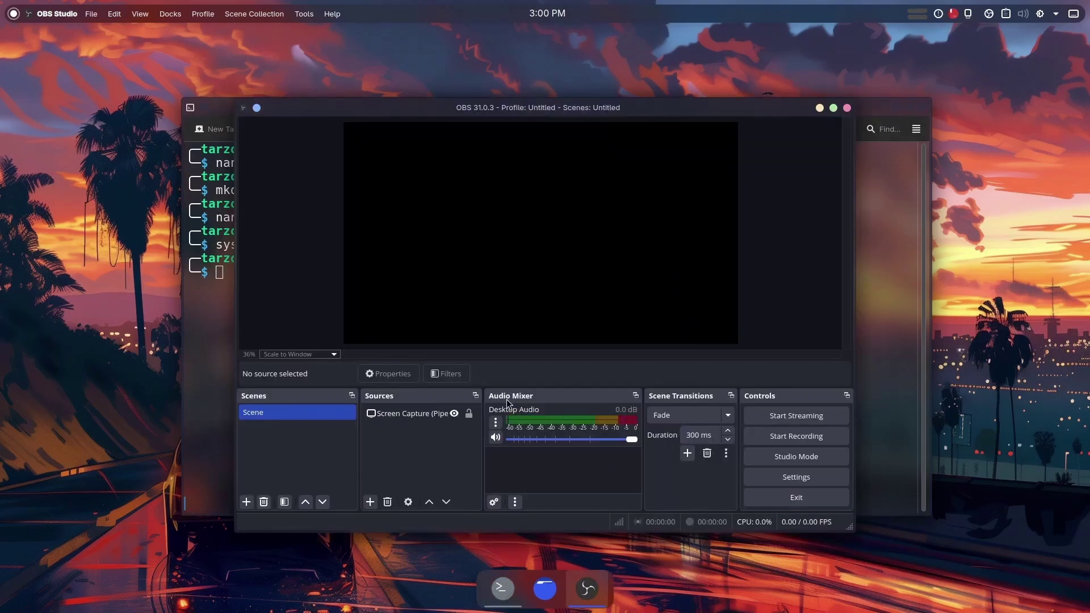
- Log out of Plasma and log back in using the Plasma (Wayland) session
{"action": "left_click", "coordinate": [431, 414]}
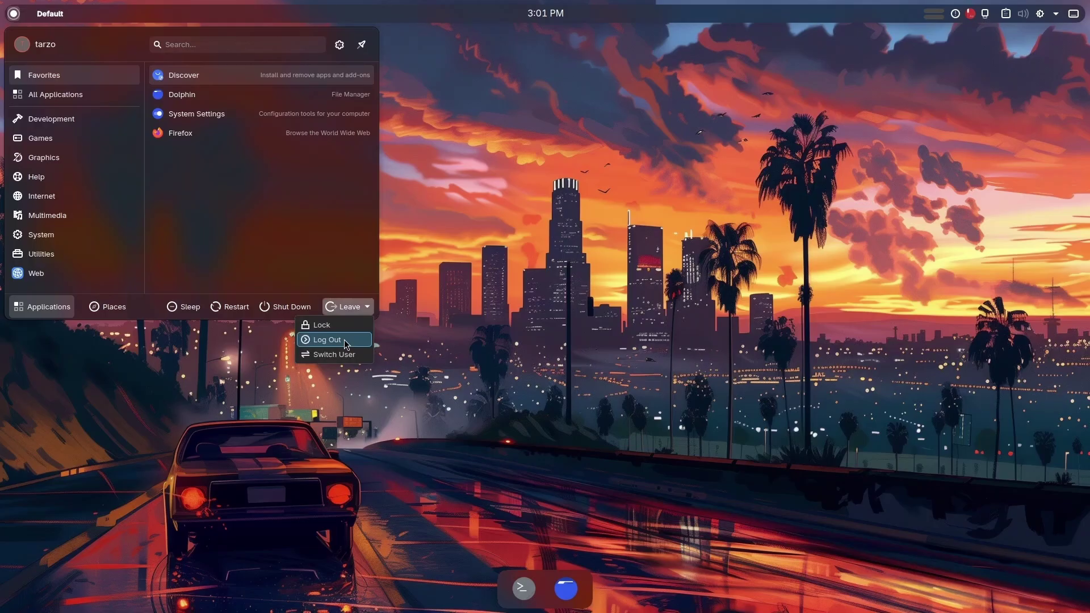
{"action": "left_click", "coordinate": [341, 339]}
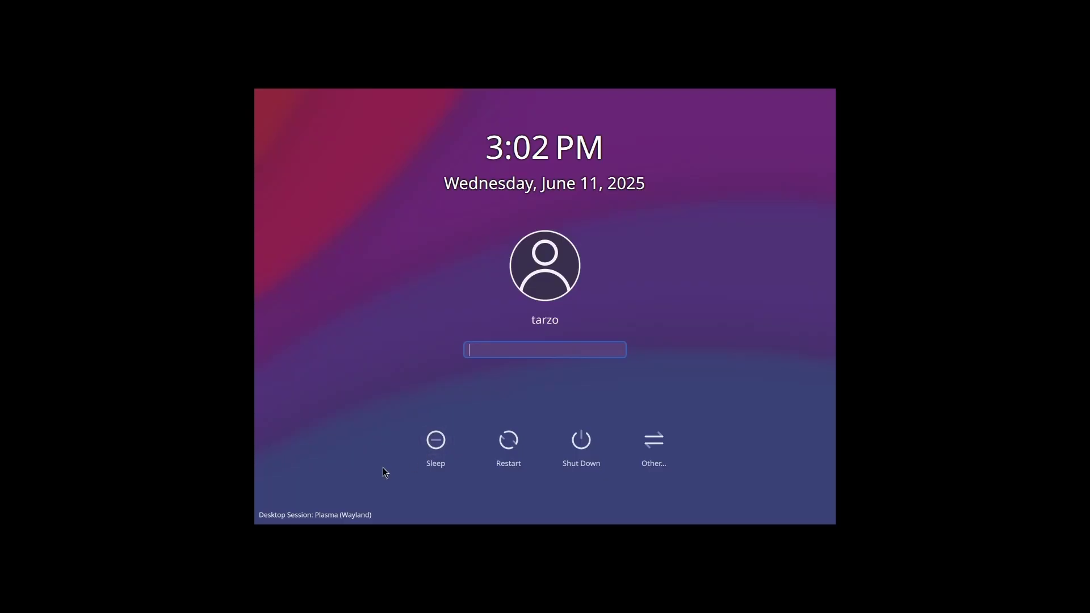
{"action": "left_click", "coordinate": [340, 513]}
{"action": "left_click", "coordinate": [299, 496]}
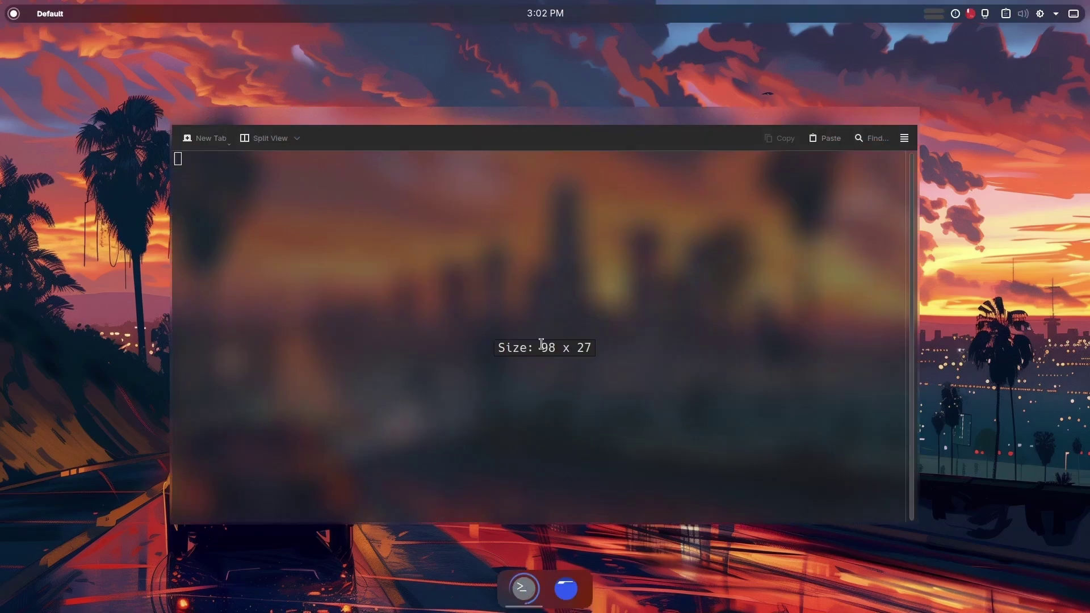
- Reinstall obs-studio with sudo pacman -S obs-studio and launch OBS from the app launcher
{"action": "type", "text": "sudo pacm"}
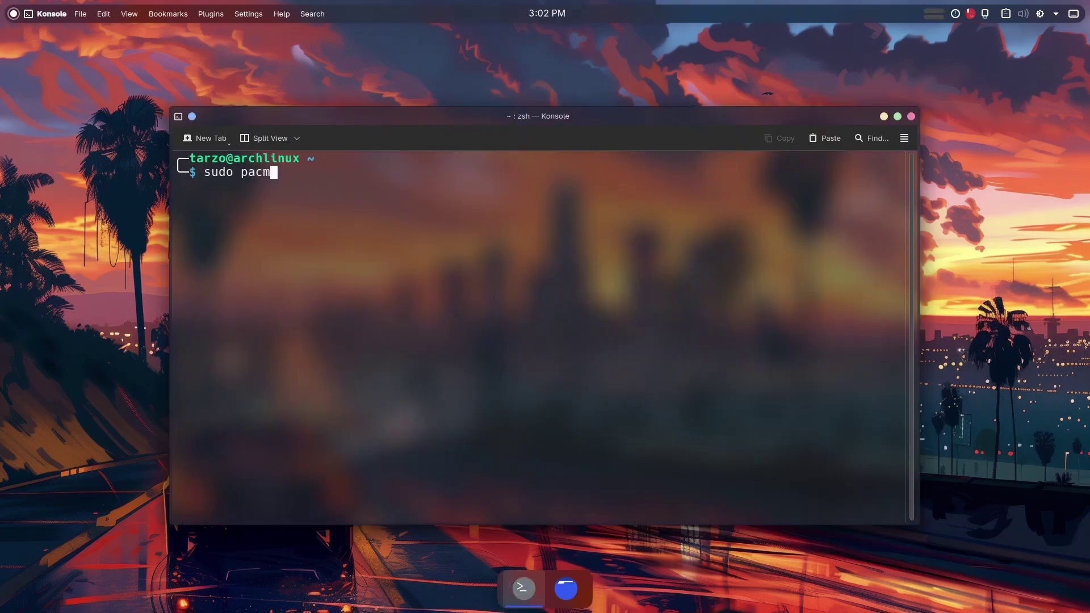
{"action": "type", "text": "an -S obs-studio"}
{"action": "key", "text": "Return"}
{"action": "key", "text": "Return"}
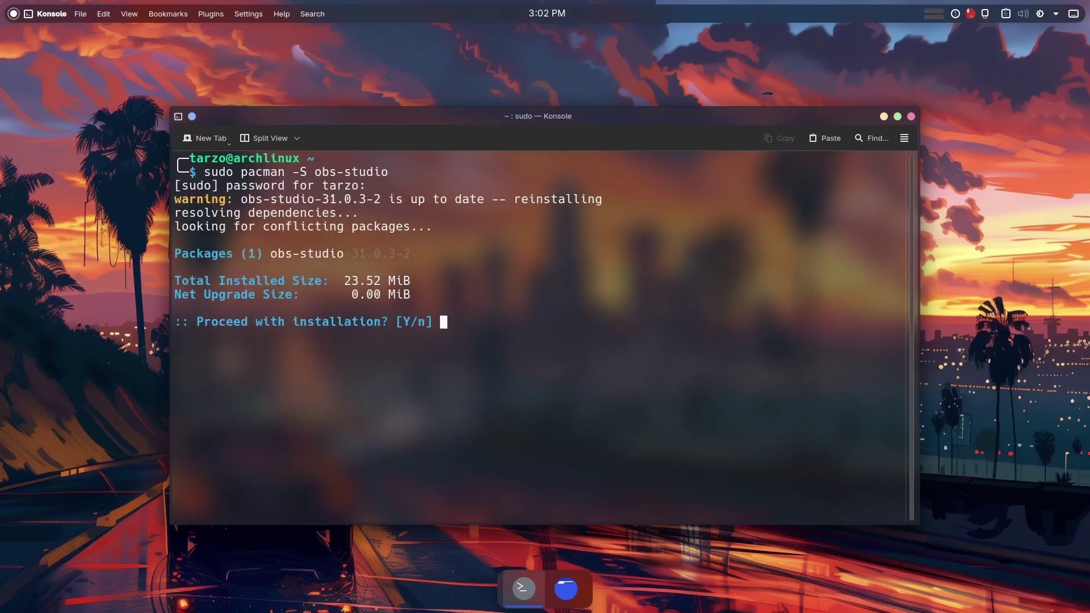
{"action": "key", "text": "Return"}
{"action": "key", "text": "super"}
{"action": "type", "text": "obs"}
{"action": "key", "text": "Return"}
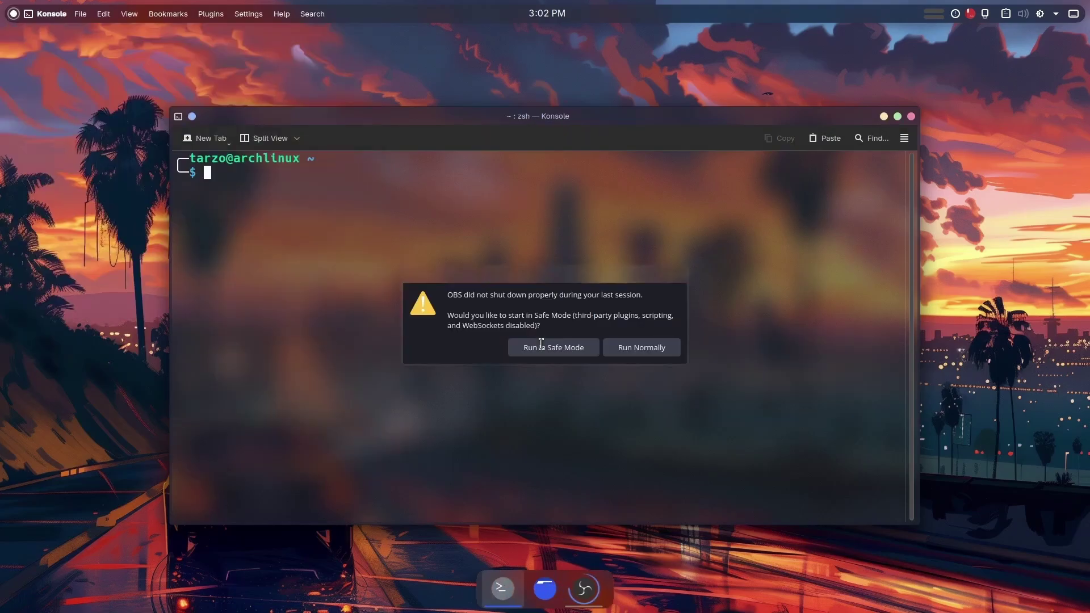
- Run OBS in Safe Mode and share the Virtual-1 screen through the portal dialog
{"action": "left_click", "coordinate": [542, 345]}
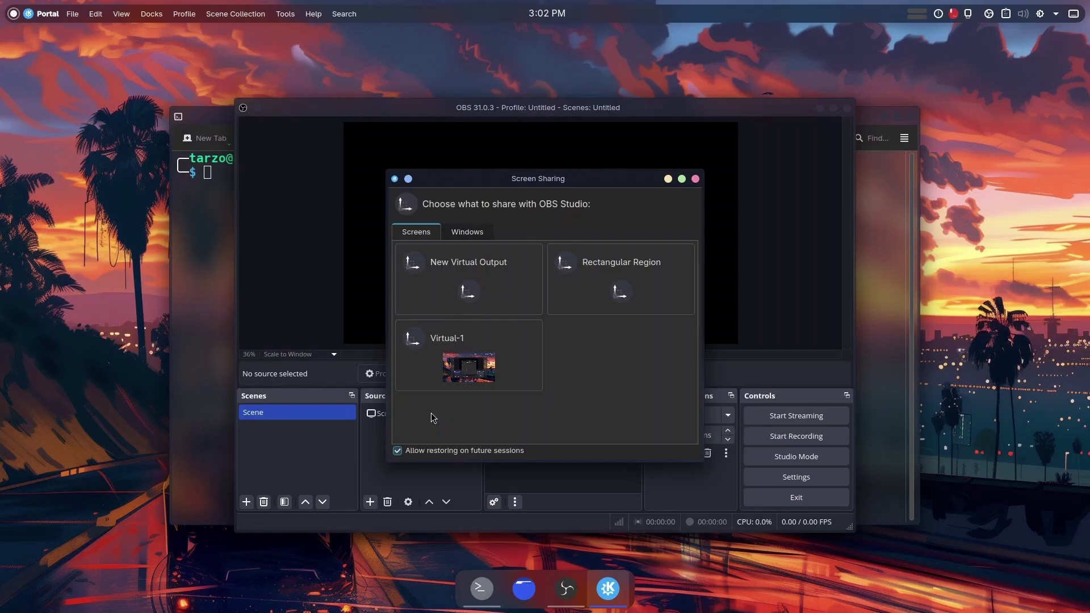
{"action": "left_click", "coordinate": [468, 234]}
{"action": "left_click", "coordinate": [439, 238]}
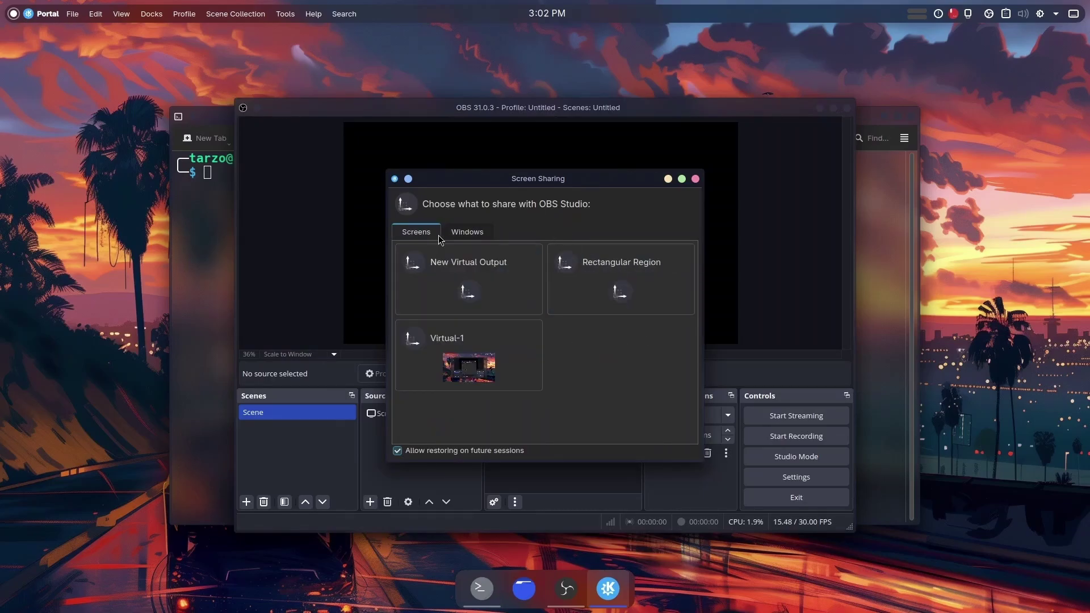
{"action": "double_click", "coordinate": [461, 349]}
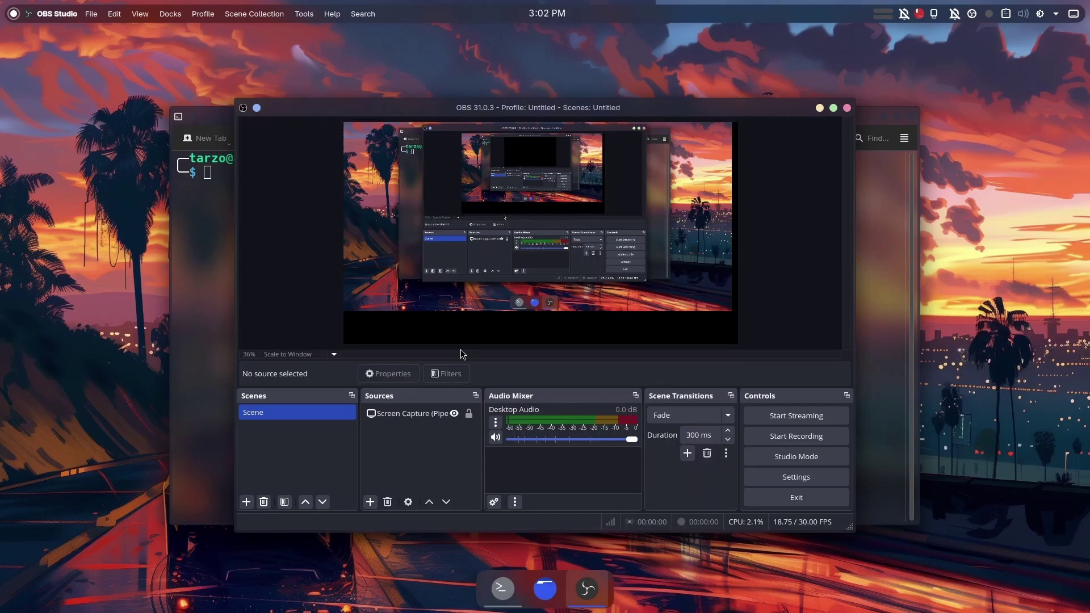
- Move the Screen Capture (PipeWire) source lower in the preview, then close OBS
{"action": "left_click_drag", "start_coordinate": [528, 212], "coordinate": [549, 248]}
{"action": "left_click", "coordinate": [405, 417], "text": "ctrl"}
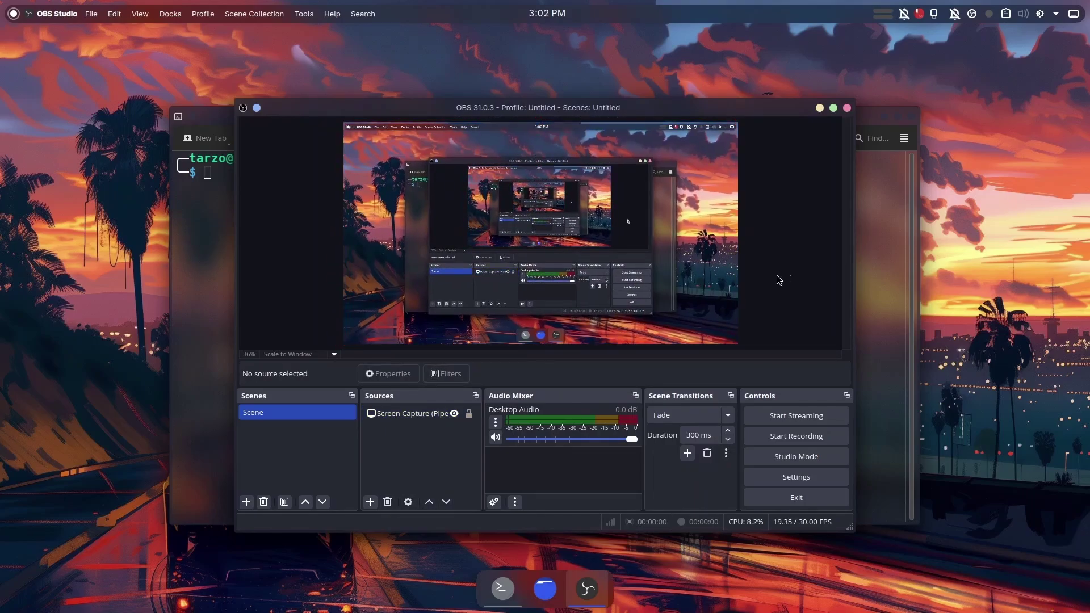
{"action": "left_click", "coordinate": [404, 417]}
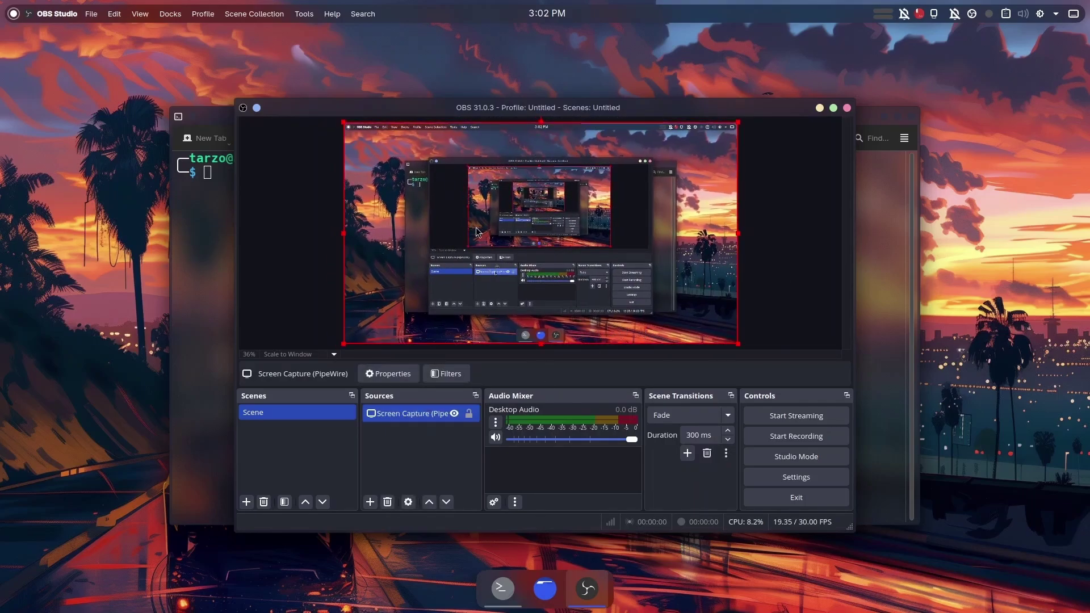
{"action": "left_click", "coordinate": [847, 108]}
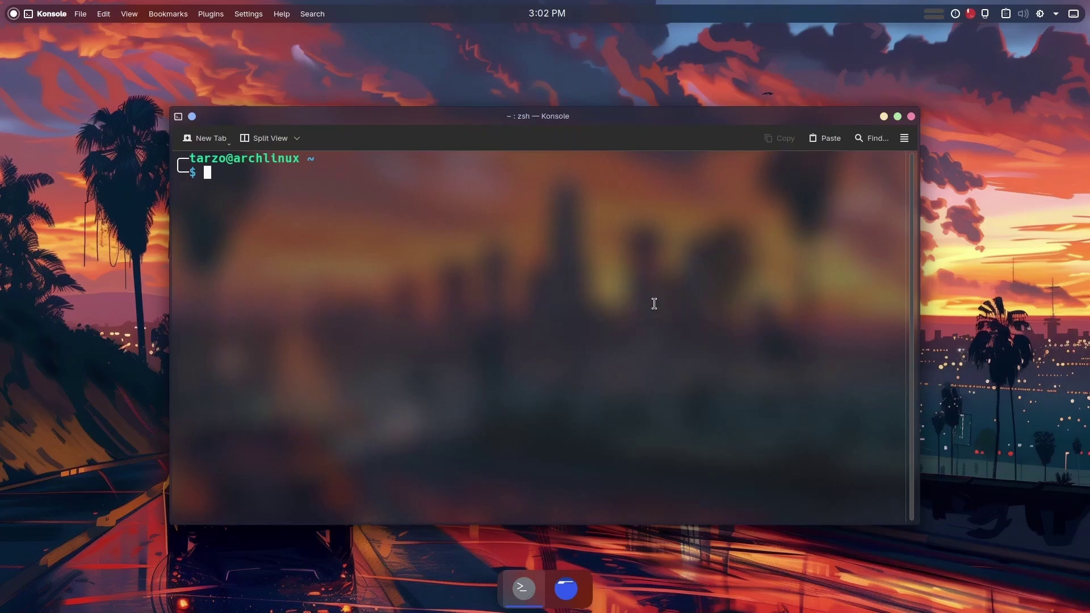
- Type echo $XDG in Konsole and scroll the Fourthwall shop past the desk mat to Latest Products
{"action": "type", "text": "echo $XDG"}
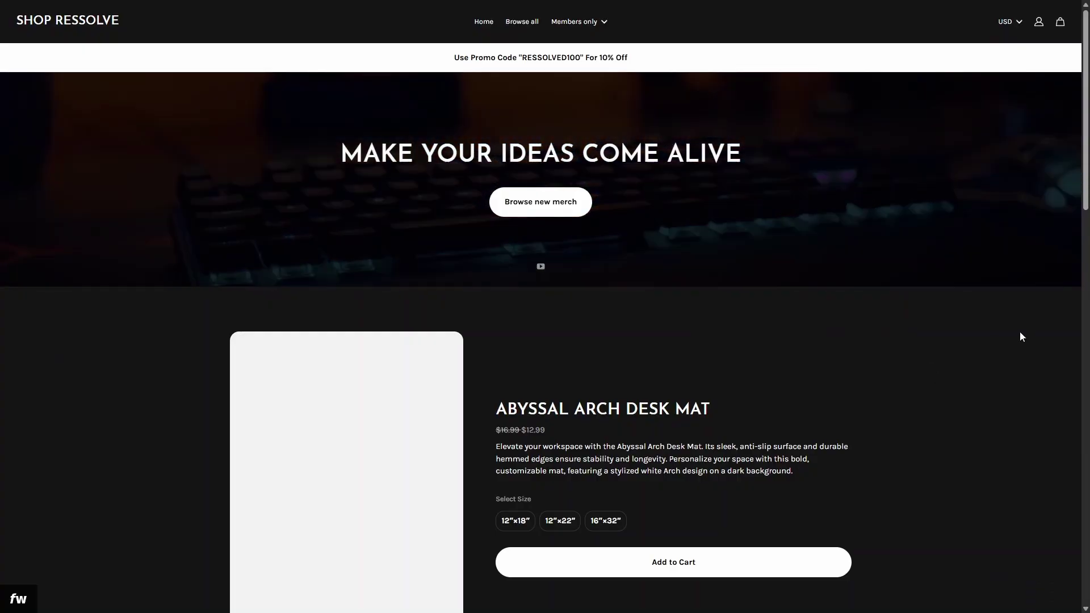
{"action": "scroll", "coordinate": [401, 280], "scroll_direction": "down", "scroll_amount": 5}
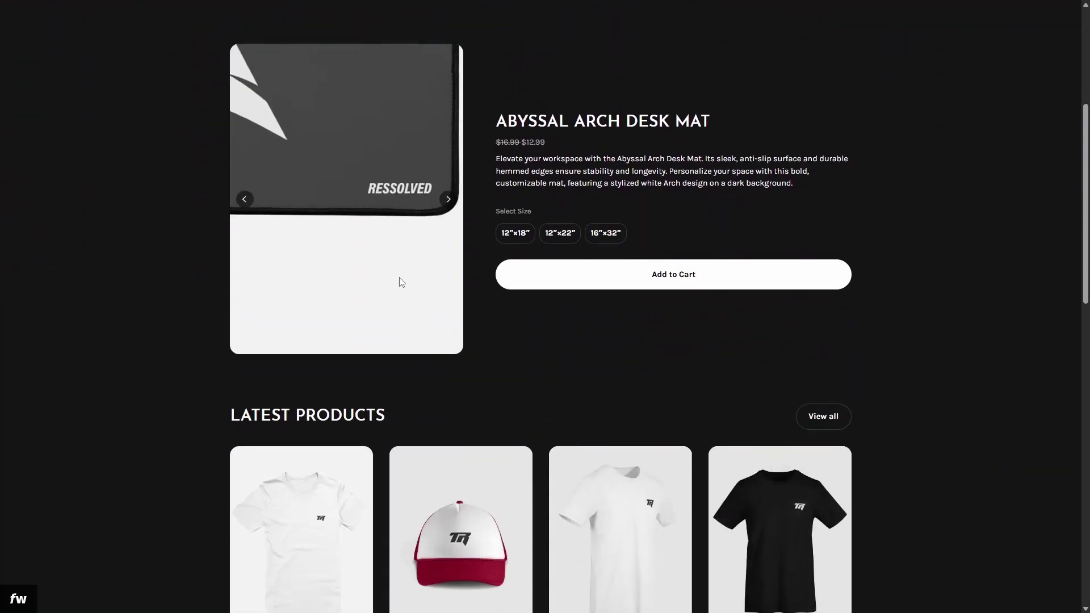
{"action": "scroll", "coordinate": [402, 280], "scroll_direction": "down", "scroll_amount": 5}
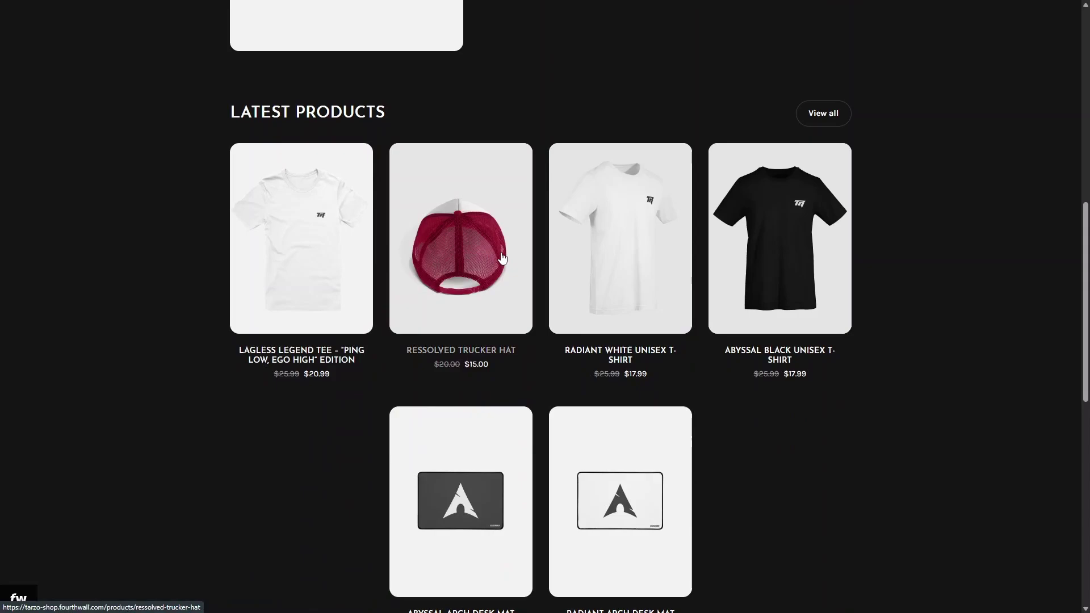
{"action": "scroll", "coordinate": [301, 469], "scroll_direction": "down", "scroll_amount": 10}
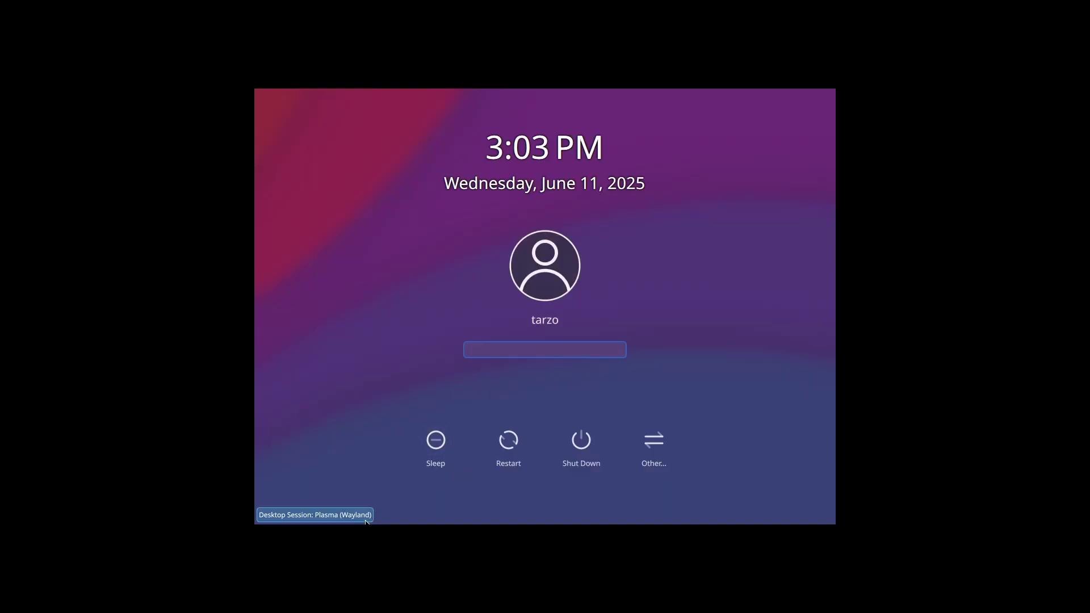
- Log in with Plasma (X11), confirm x11 via echo $XDG_SESSION_TYPE, and launch OBS
{"action": "left_click", "coordinate": [366, 518]}
{"action": "left_click", "coordinate": [332, 509]}
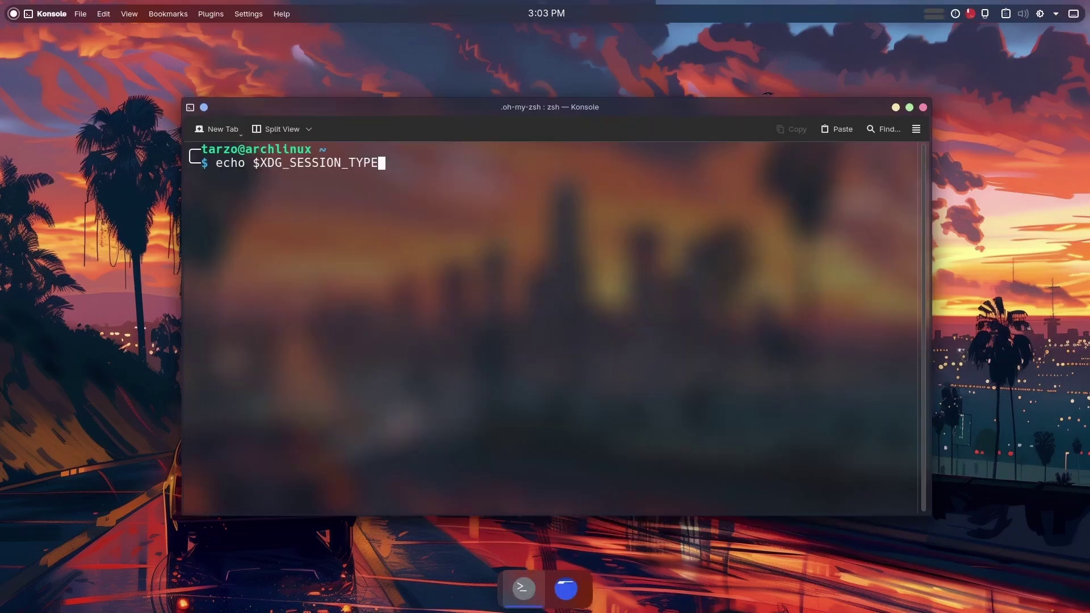
{"action": "key", "text": "Return"}
{"action": "key", "text": "super"}
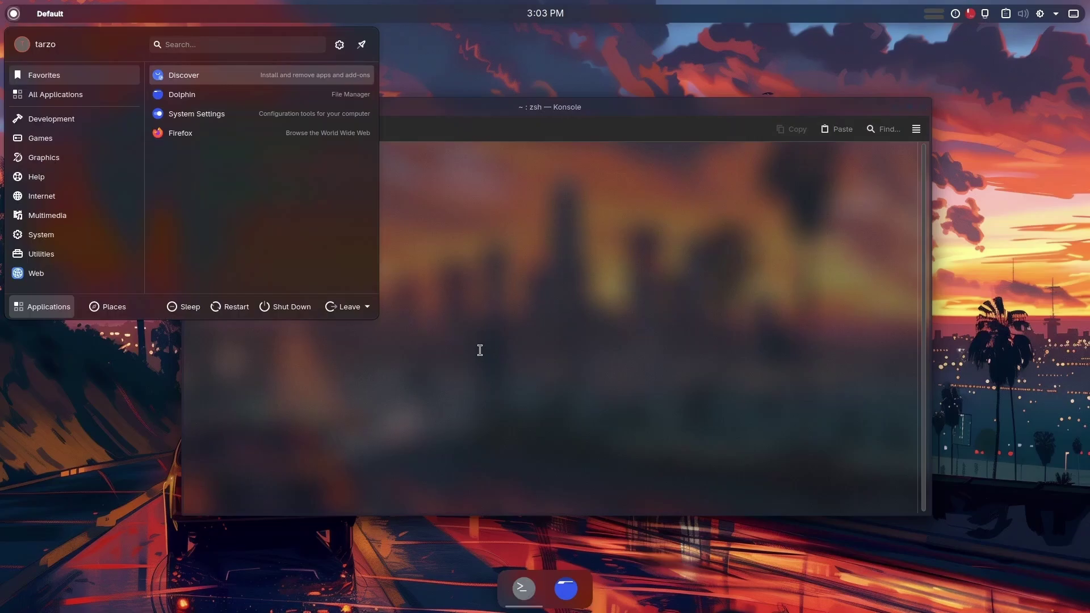
{"action": "type", "text": "obs"}
{"action": "key", "text": "Return"}
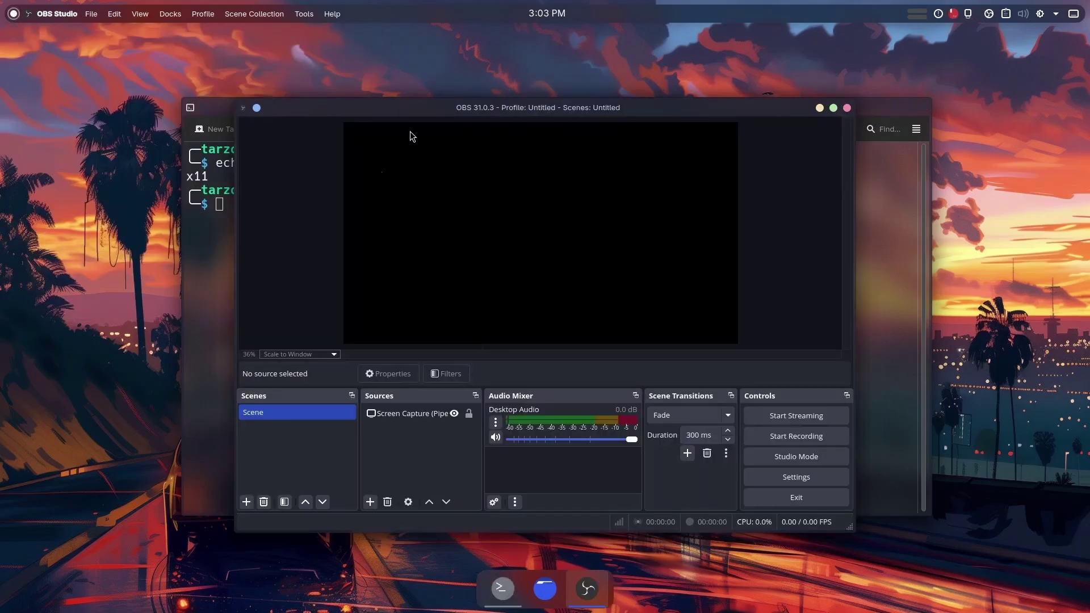
- Add a Display Capture (XSHM) source with default properties and toggle its visibility off and on
{"action": "left_click", "coordinate": [369, 502]}
{"action": "left_click", "coordinate": [423, 311]}
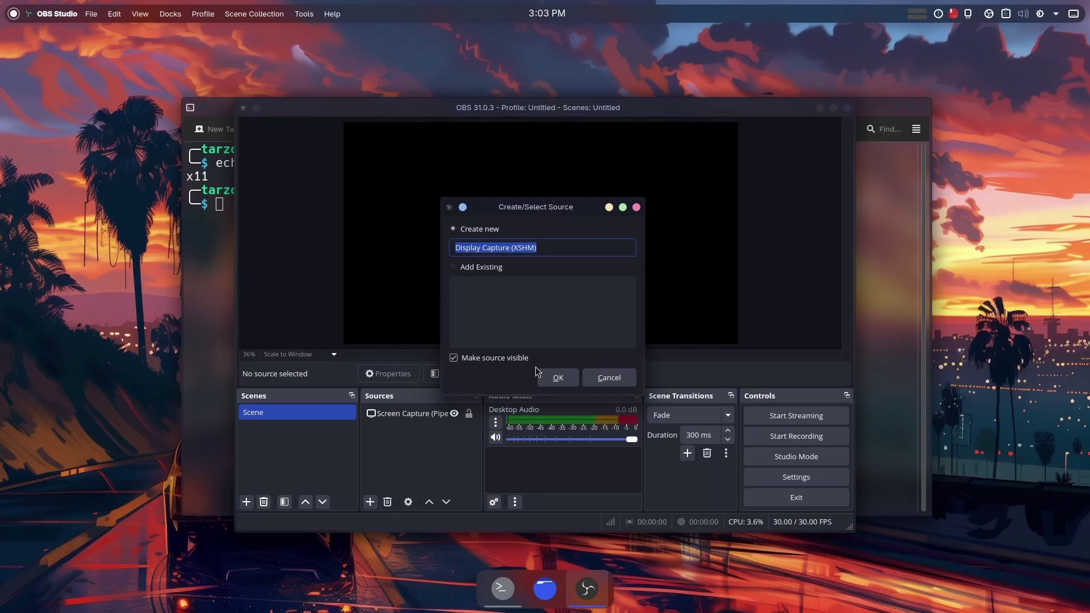
{"action": "left_click", "coordinate": [551, 380]}
{"action": "left_click", "coordinate": [658, 451]}
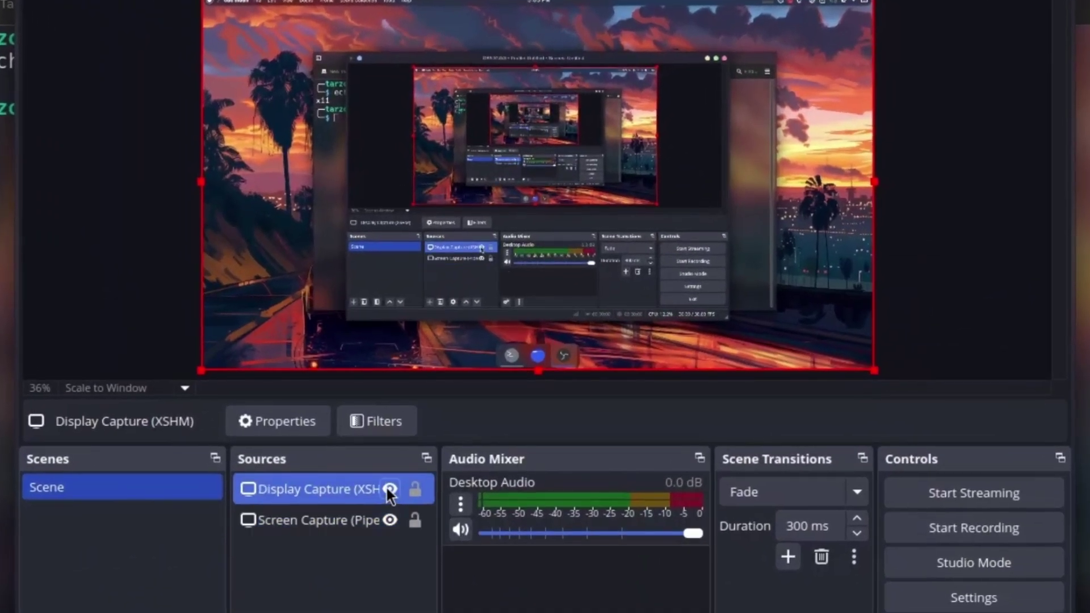
{"action": "left_click", "coordinate": [387, 488]}
{"action": "left_click", "coordinate": [385, 486]}
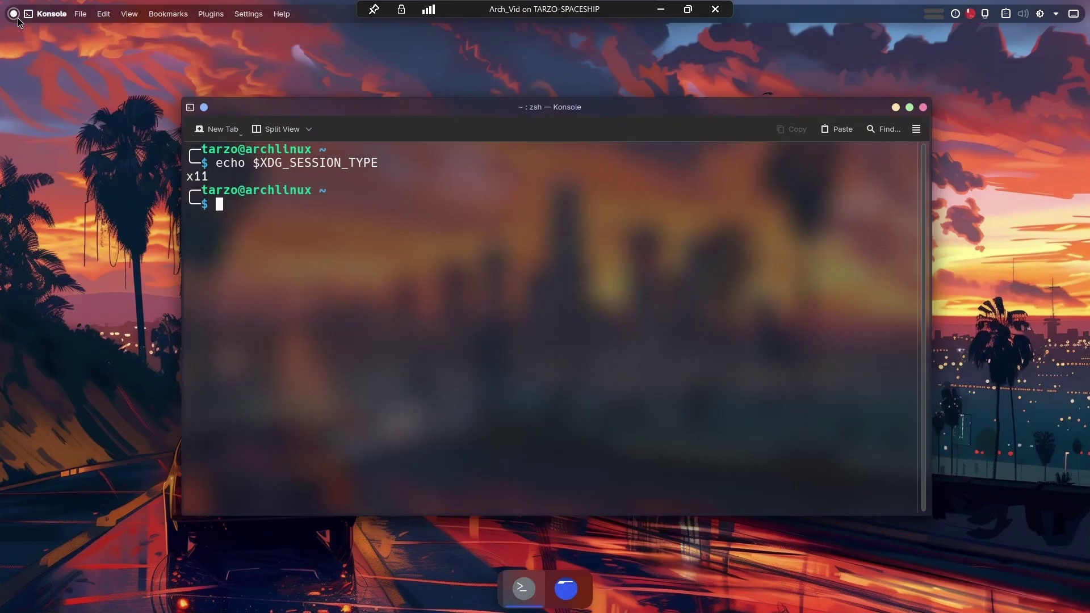
- Log out through the launcher's Leave options and pick Plasma (Wayland) at the login screen
{"action": "left_click", "coordinate": [16, 17]}
{"action": "left_click", "coordinate": [348, 307]}
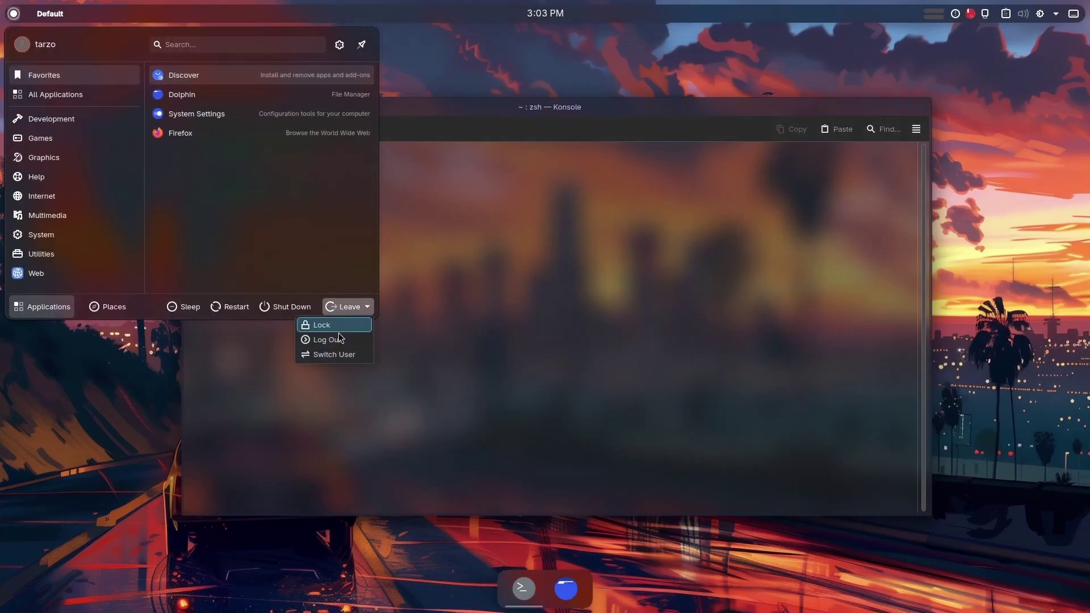
{"action": "key", "text": "Escape"}
{"action": "left_click", "coordinate": [500, 390]}
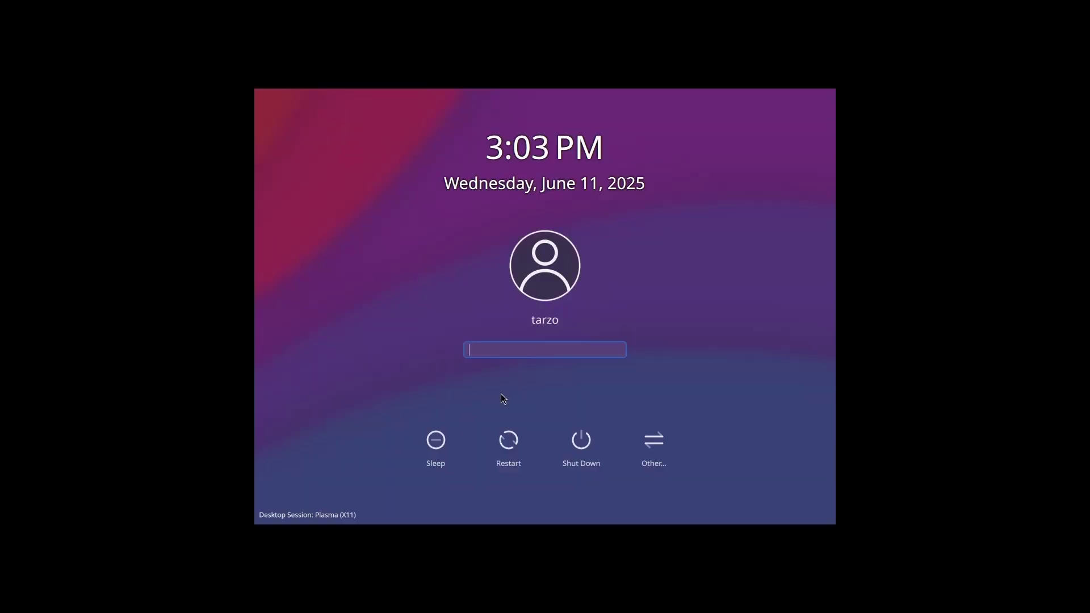
{"action": "left_click", "coordinate": [318, 514]}
{"action": "left_click", "coordinate": [326, 487]}
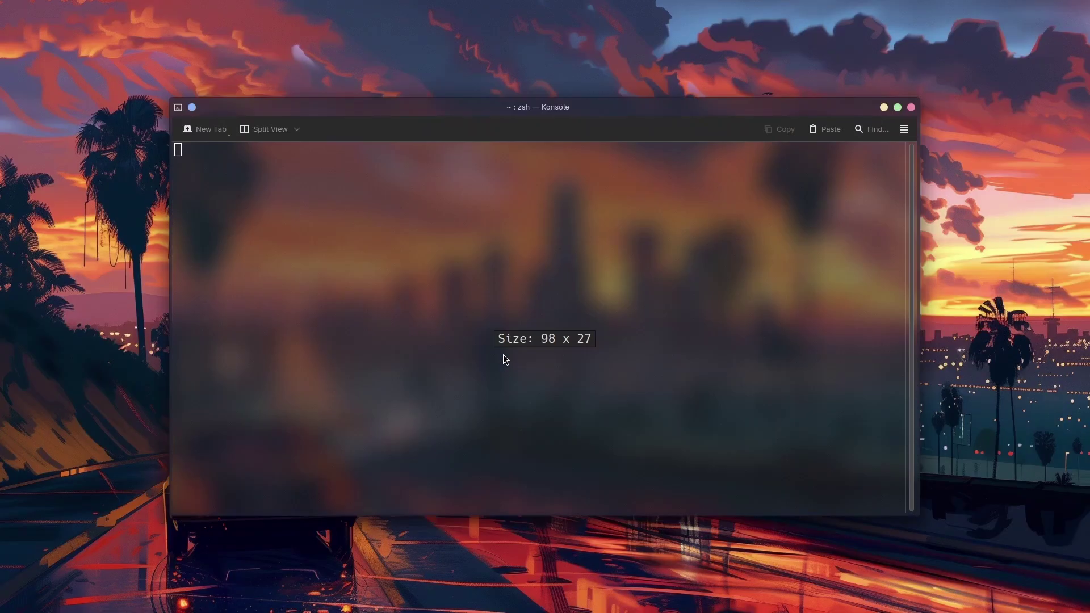
- Hide and re-show the Screen Capture source, select Display Capture, close OBS, and run clear in Konsole
{"action": "key", "text": "super"}
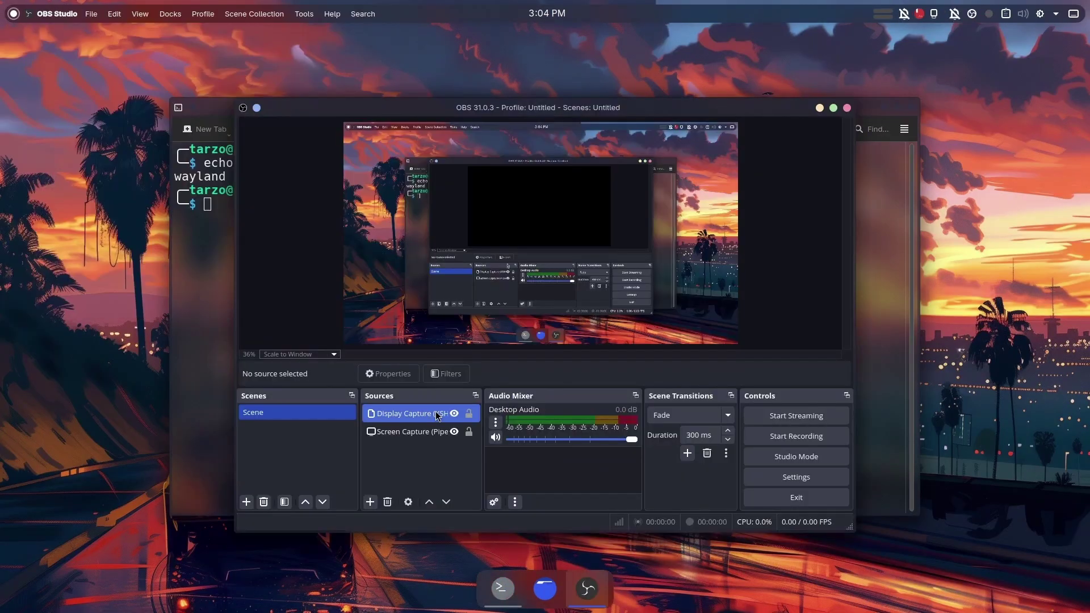
{"action": "left_click", "coordinate": [449, 427]}
{"action": "left_click", "coordinate": [360, 484]}
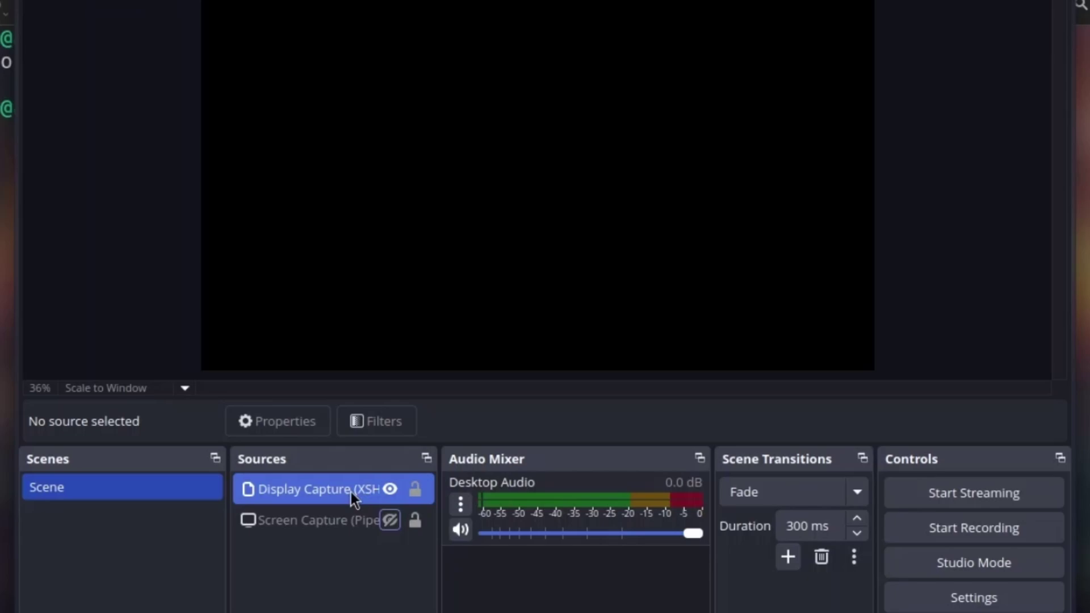
{"action": "left_click", "coordinate": [390, 520]}
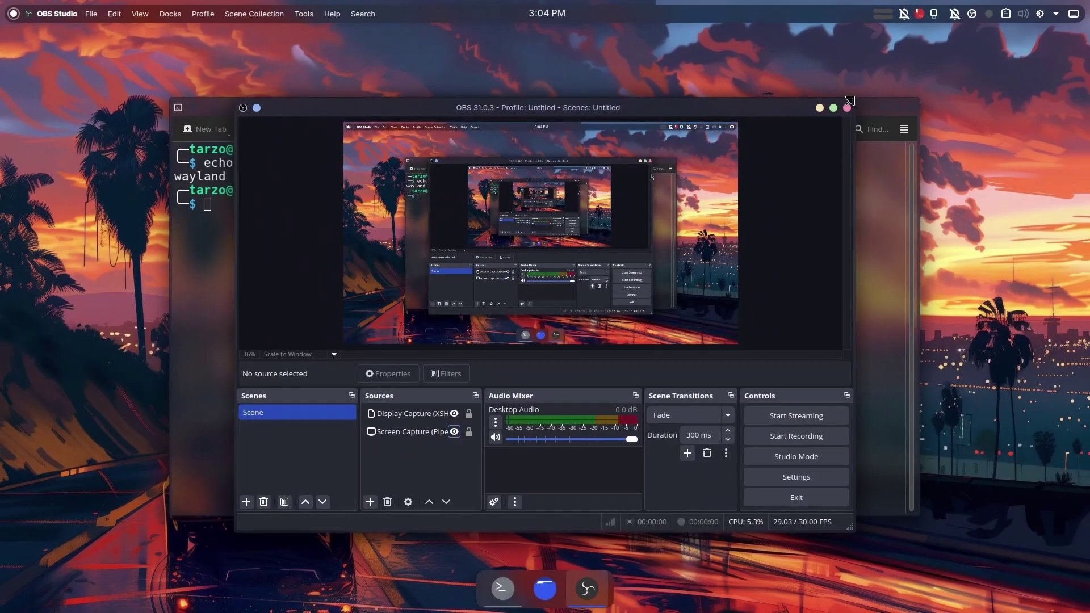
{"action": "left_click", "coordinate": [847, 108]}
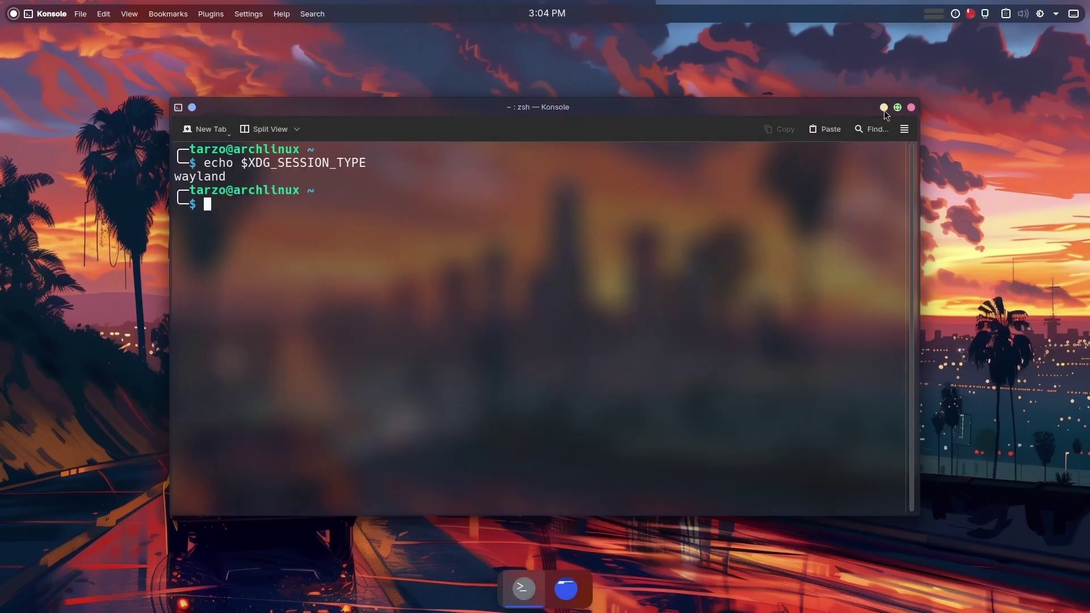
{"action": "type", "text": "clear"}
{"action": "key", "text": "Return"}
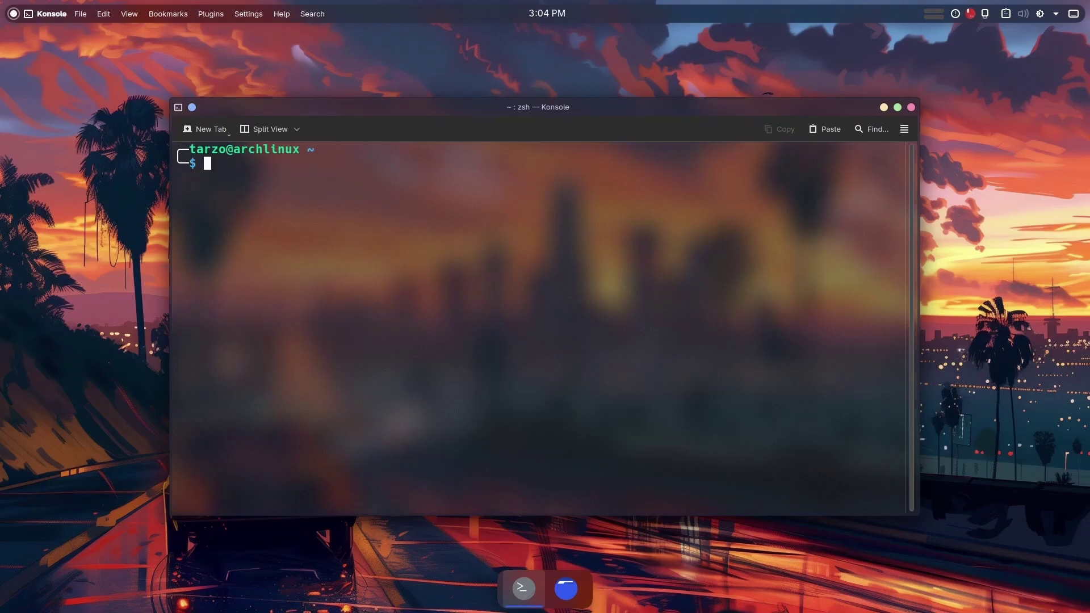